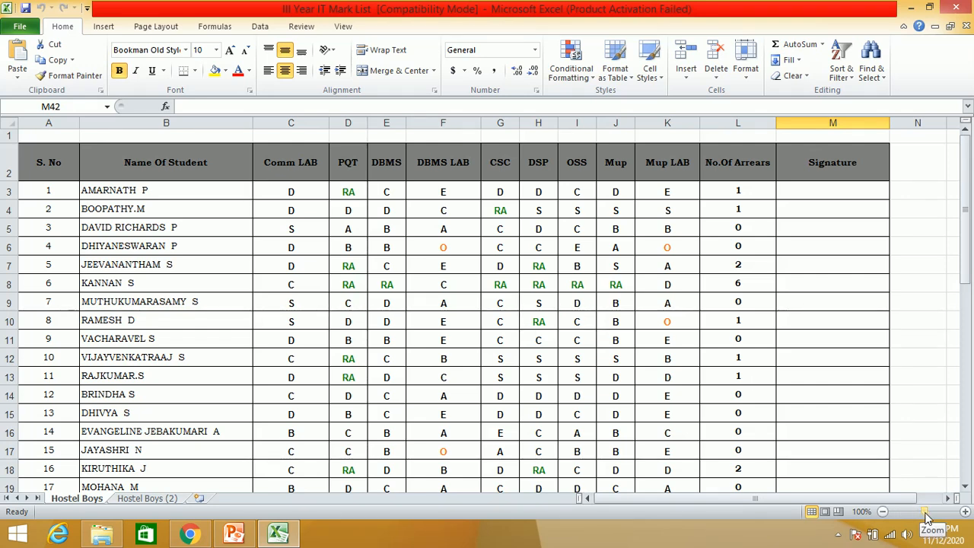
Step: Check the mark list's print preview to see which columns land on the first page
mouse_move(921, 511)
left_mouse_down()
mouse_move(905, 511)
mouse_move(926, 523)
left_mouse_up()
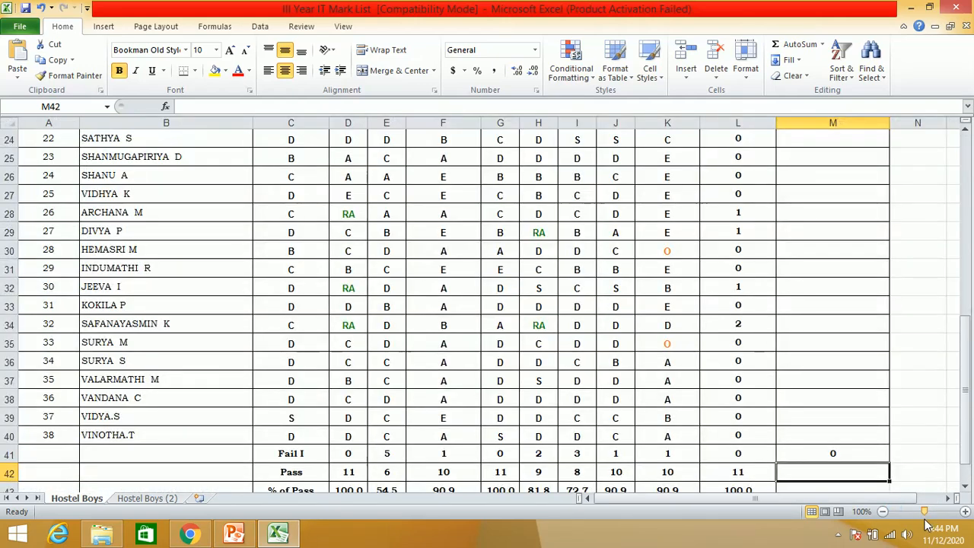
left_click_drag(968, 428, 964, 226)
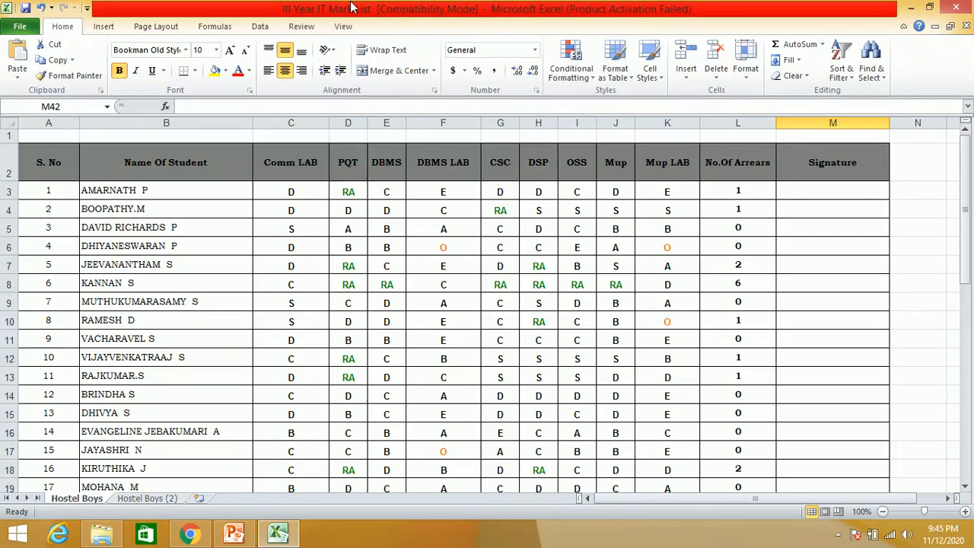
left_click(11, 26)
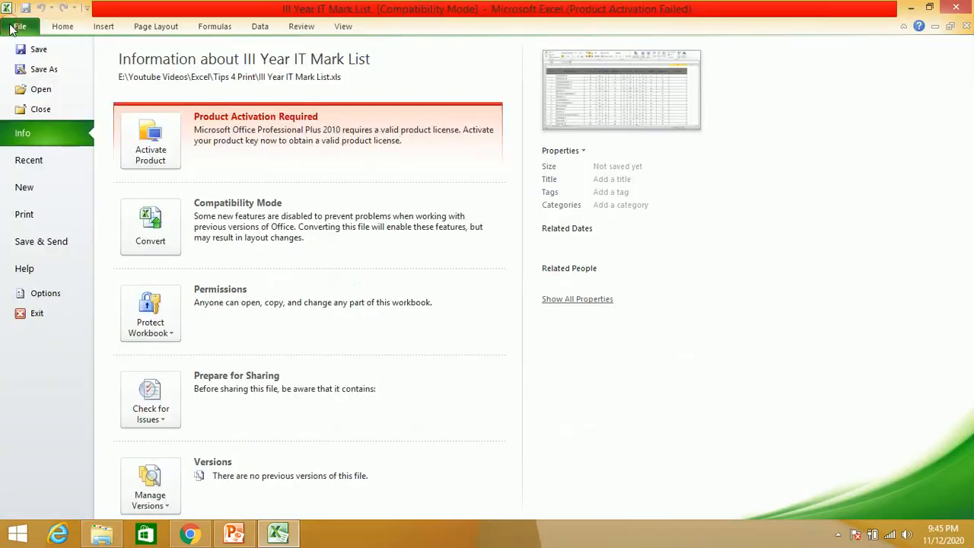
left_click(31, 215)
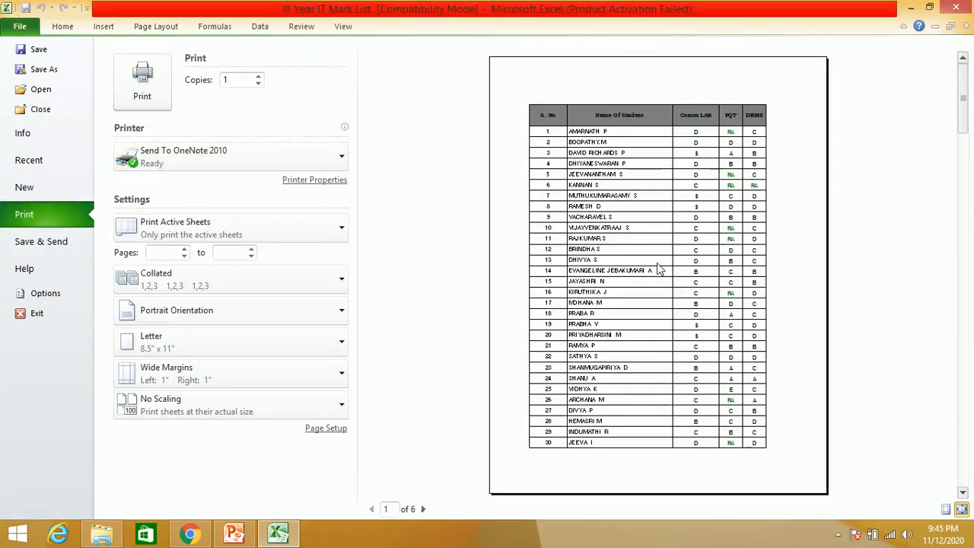
key("Escape")
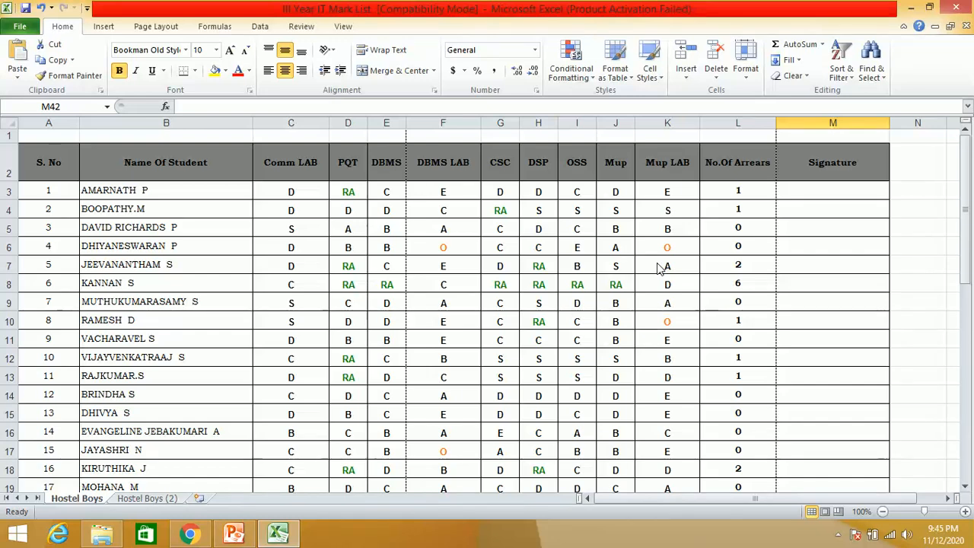
left_click(516, 290)
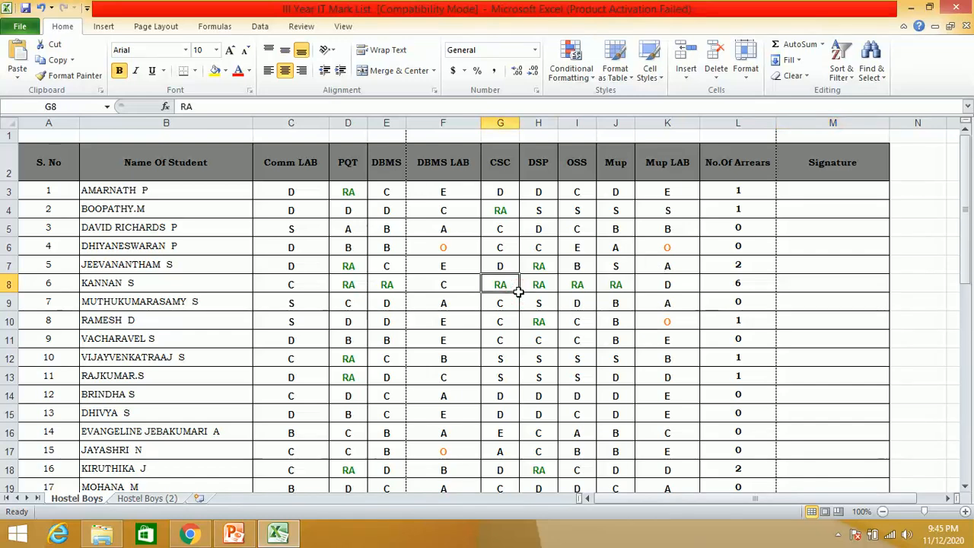
key("ctrl+p")
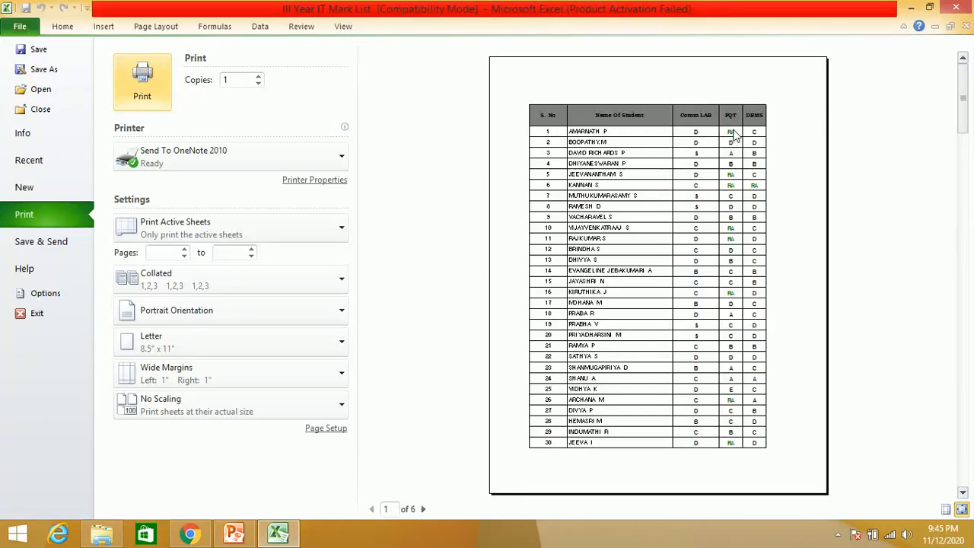
key("Escape")
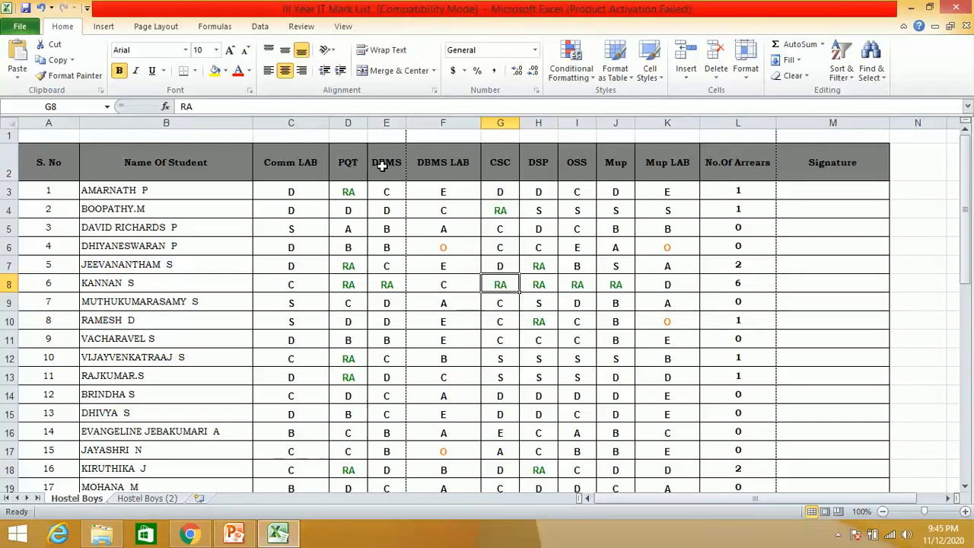
Step: Examine which header columns fall on either side of the first page break and which cells contain spare space
left_click_drag(384, 162, 46, 160)
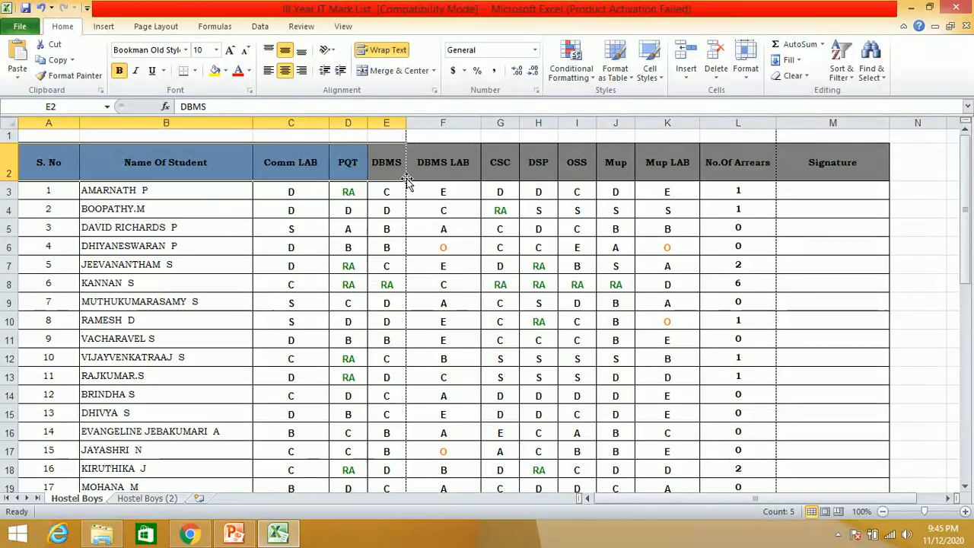
left_click(447, 170)
left_click_drag(446, 170, 831, 169)
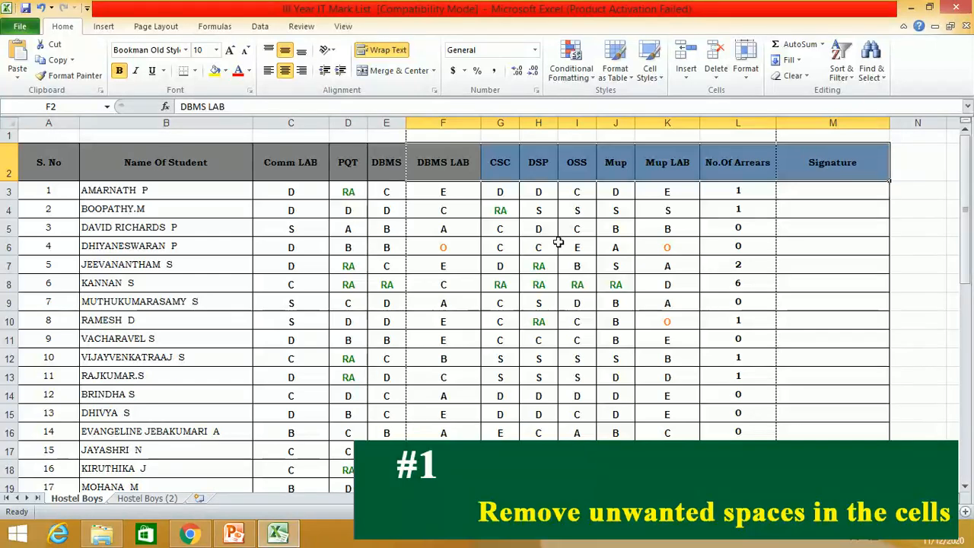
left_click(65, 211)
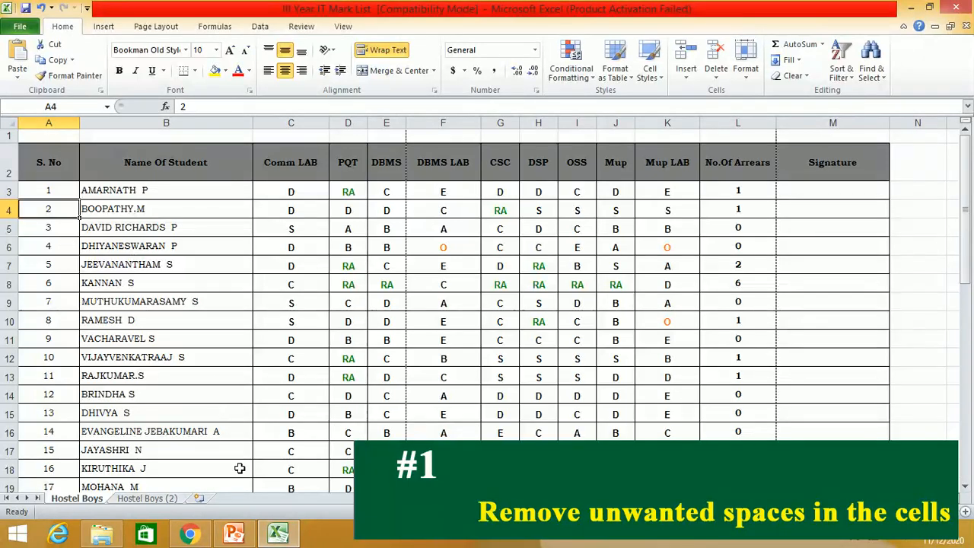
left_click(232, 435)
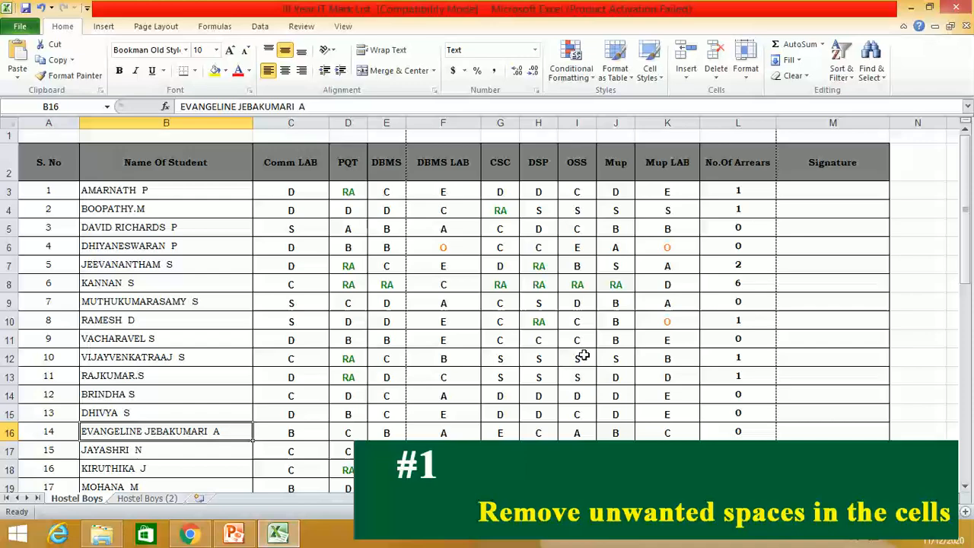
mouse_move(963, 220)
left_mouse_down()
mouse_move(968, 392)
mouse_move(966, 214)
left_mouse_up()
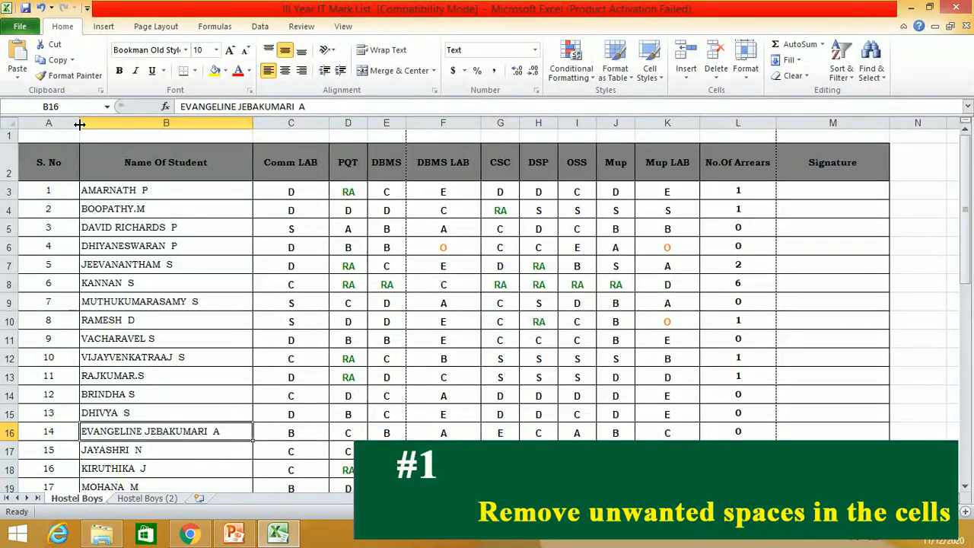
Step: Narrow the S. No column and slightly widen the Name Of Student column by hand
left_click_drag(79, 123, 61, 123)
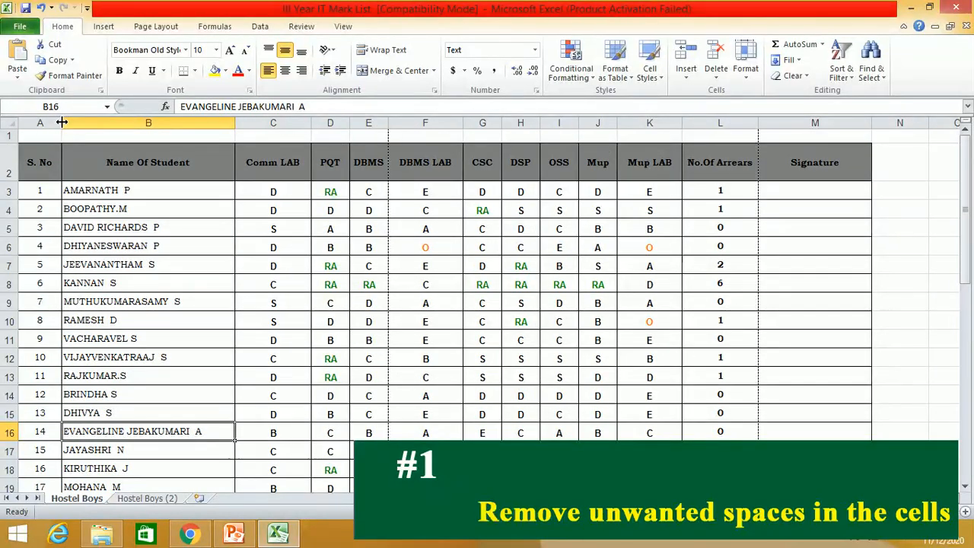
mouse_move(231, 123)
left_mouse_down()
mouse_move(278, 123)
mouse_move(196, 123)
mouse_move(244, 127)
left_mouse_up()
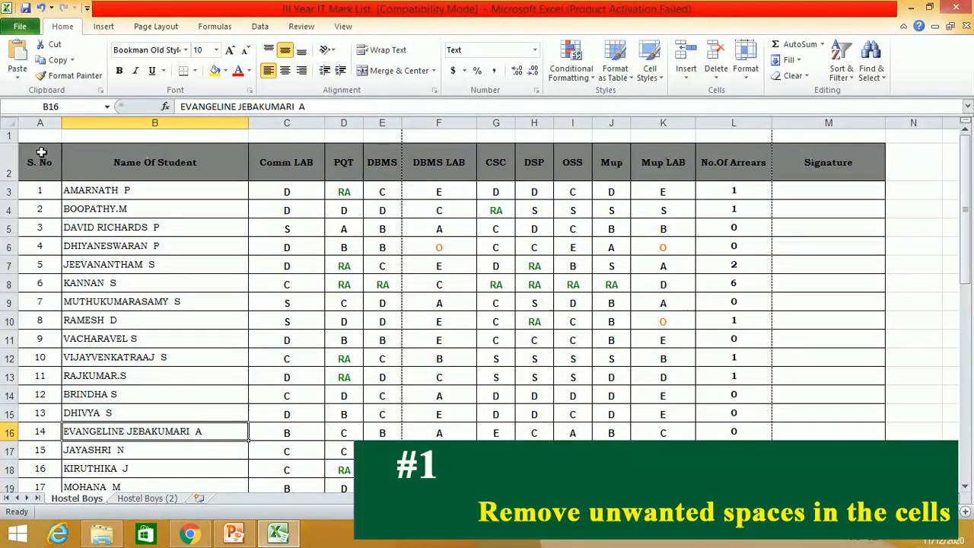
Step: AutoFit all table columns to the header row from S. No to Signature, and fit the Name Of Student column to its longest entry
left_click_drag(41, 153, 818, 172)
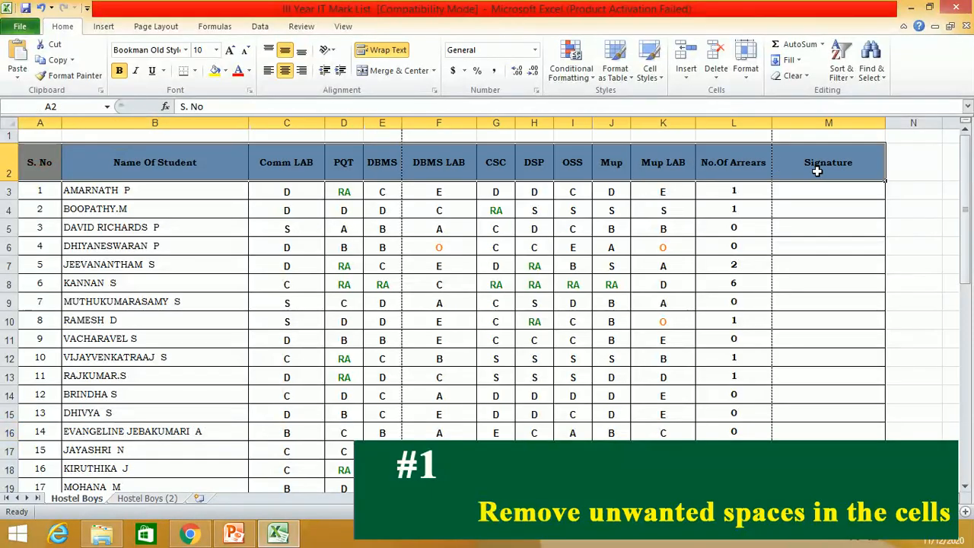
left_click(744, 80)
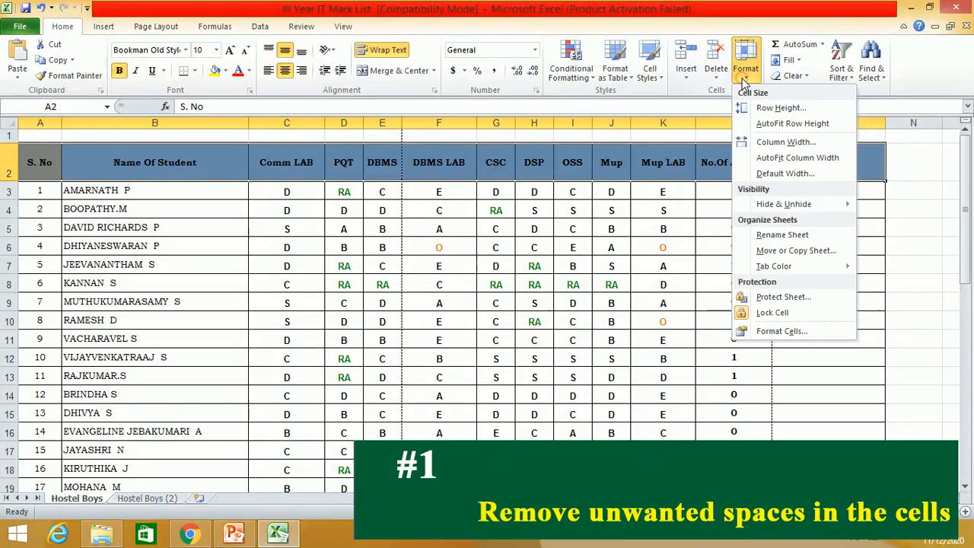
left_click(775, 157)
left_click(290, 303)
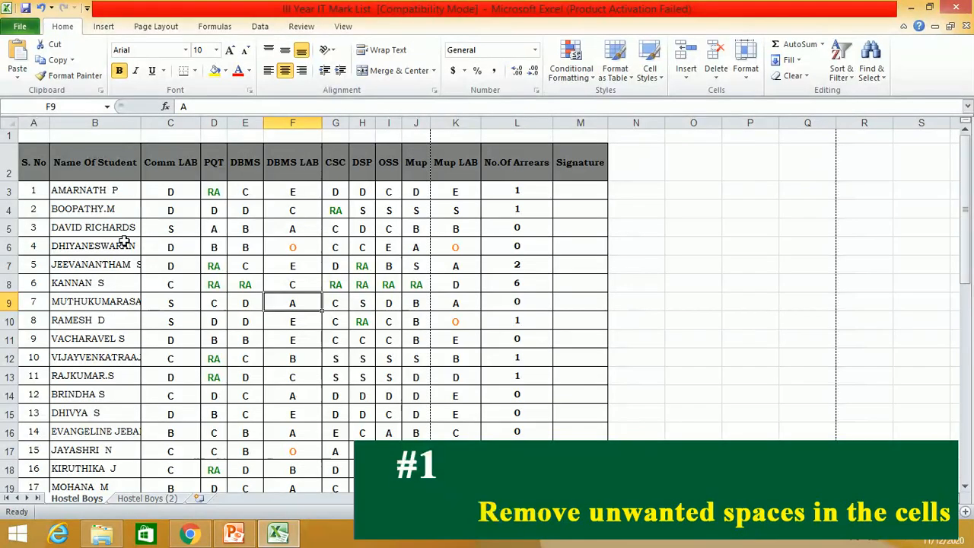
double_click(141, 122)
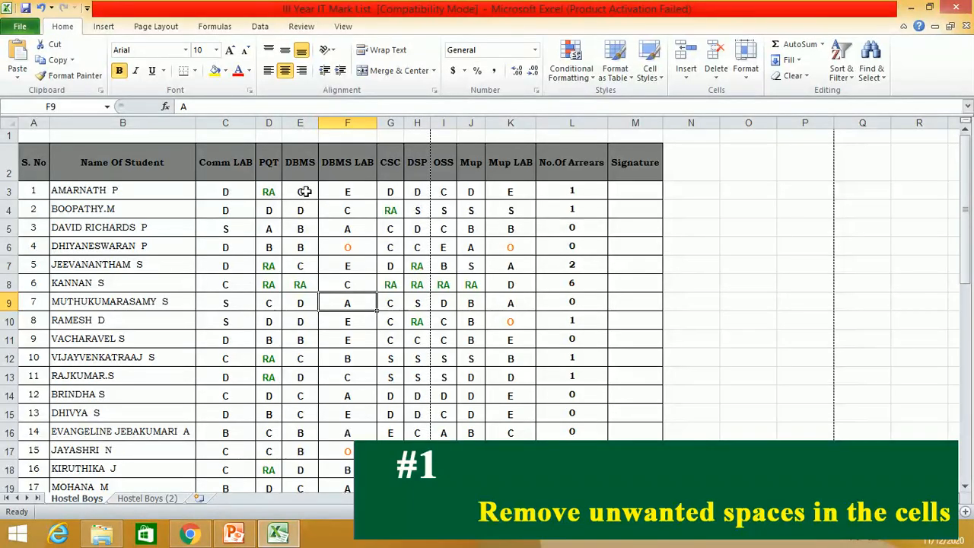
left_click_drag(225, 191, 516, 210)
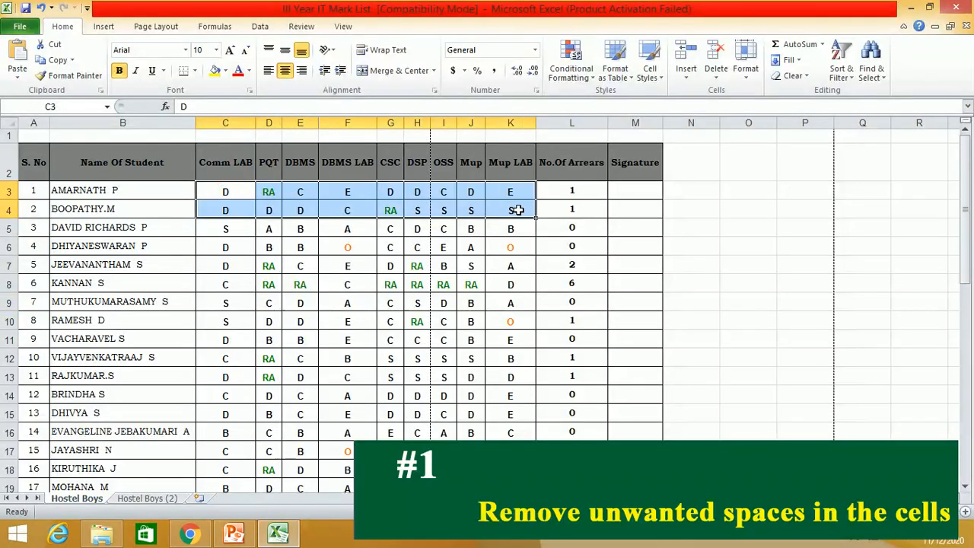
left_click(301, 191)
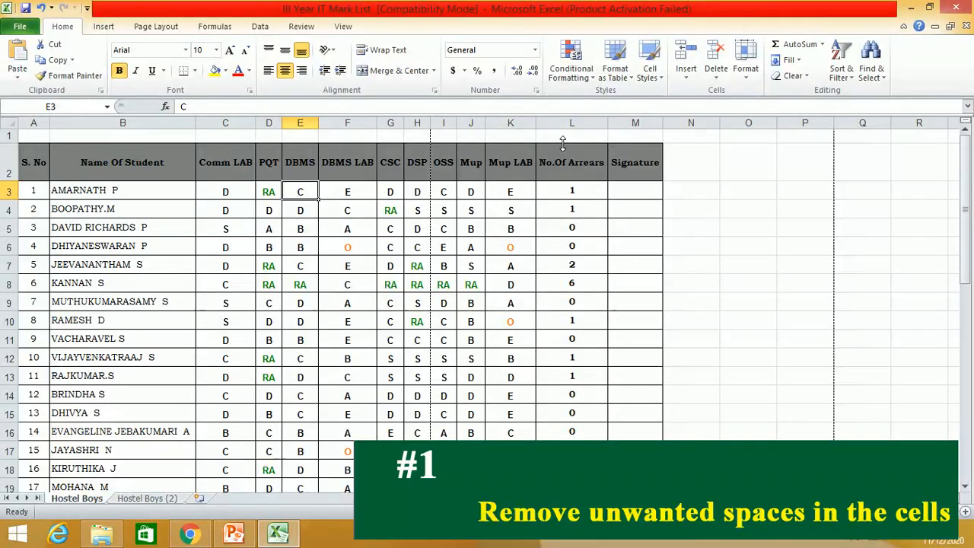
left_click(746, 67)
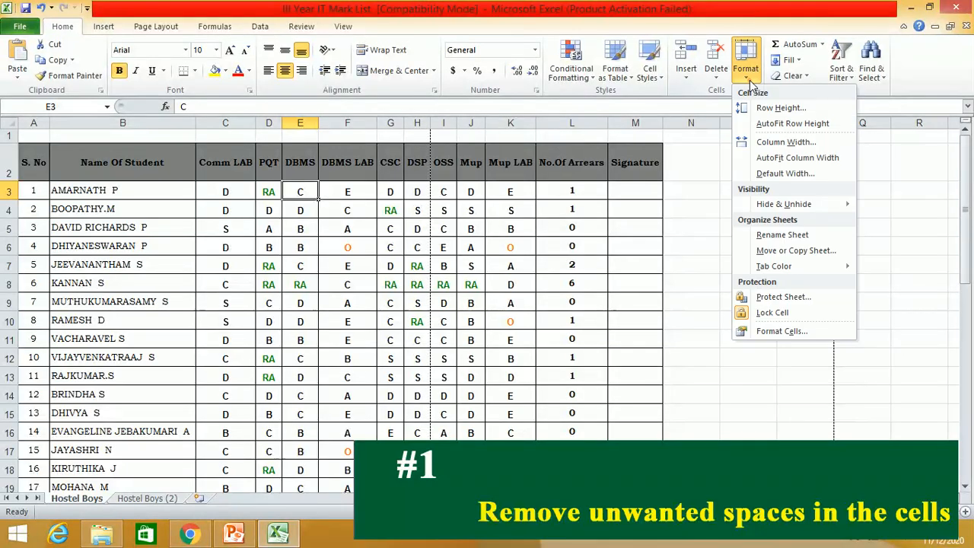
left_click(765, 143)
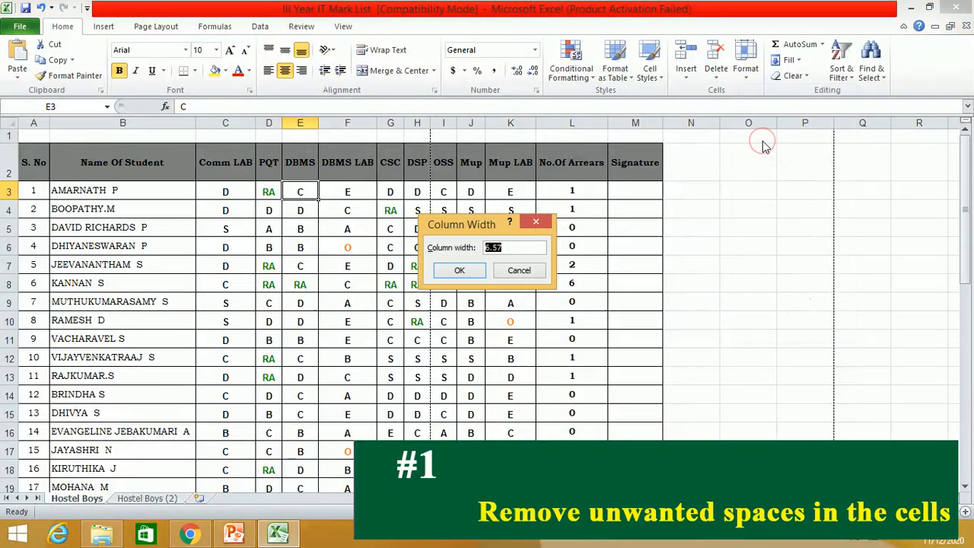
left_click(504, 271)
Step: Give the grade columns from Comm LAB to Mup LAB one uniform column width
left_click_drag(223, 192, 525, 195)
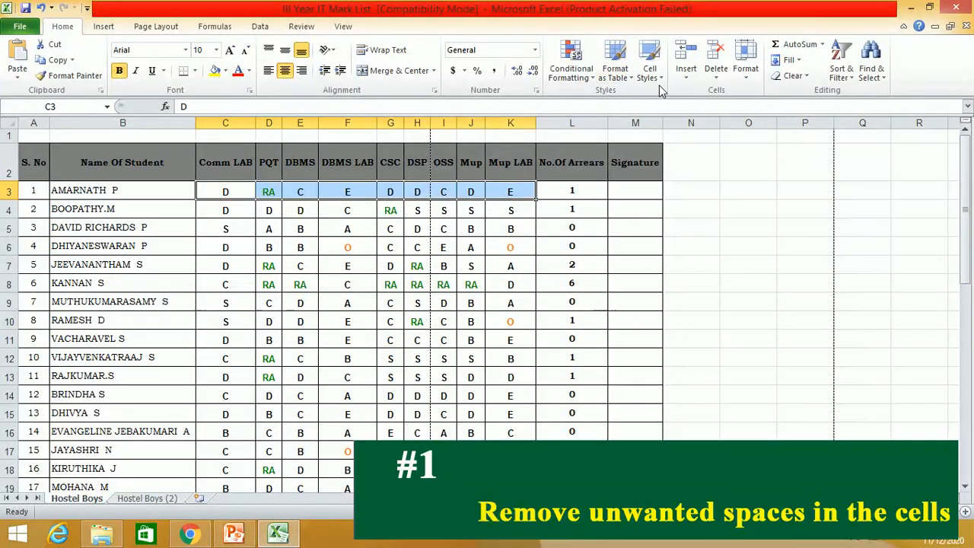
left_click(744, 83)
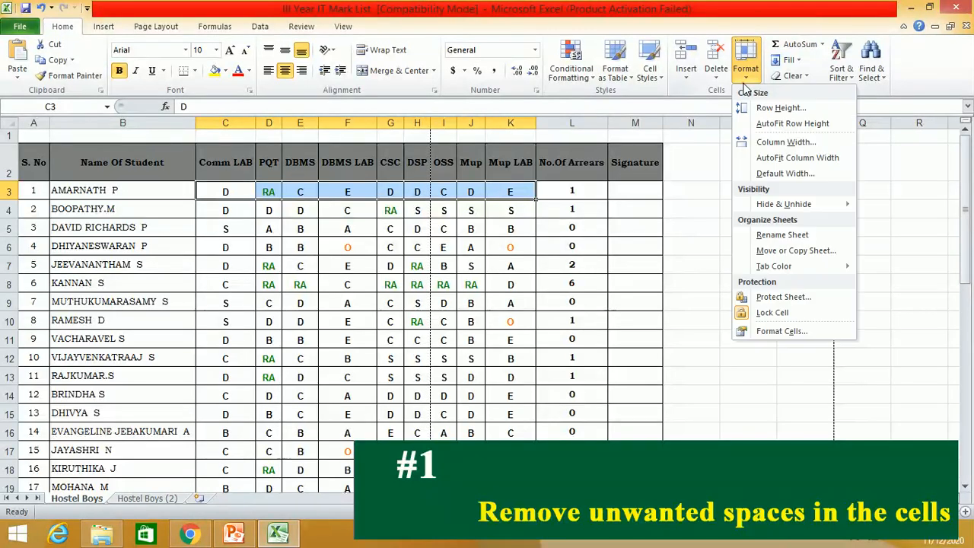
left_click(761, 144)
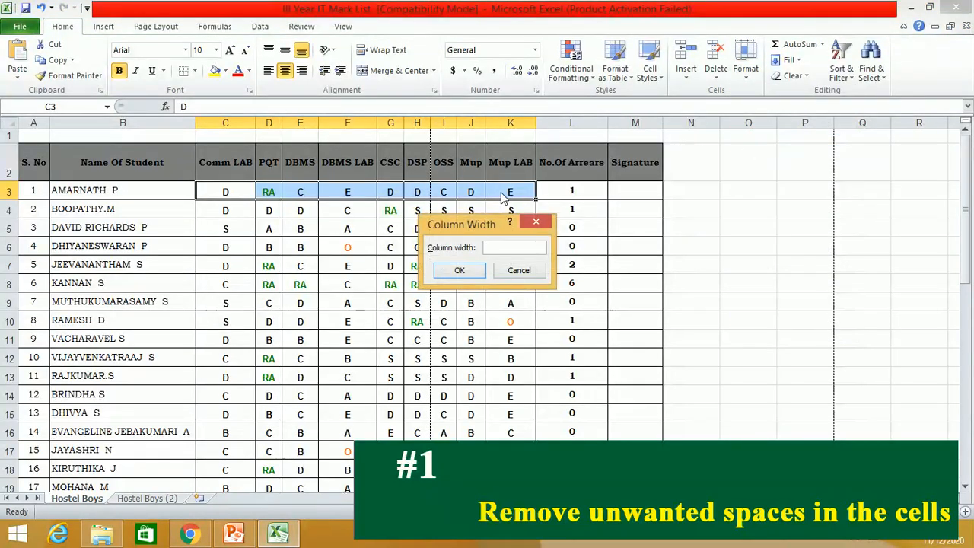
left_click(455, 270)
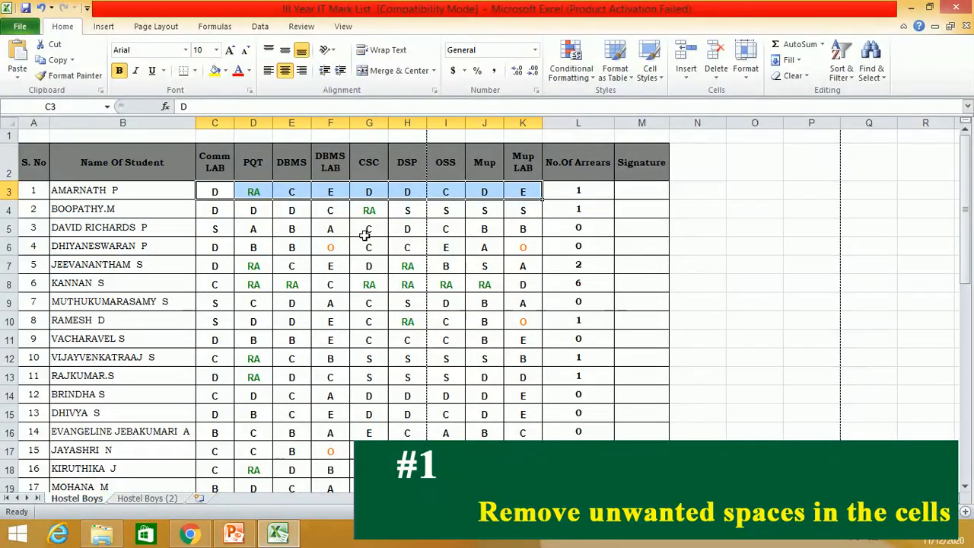
left_click(495, 241)
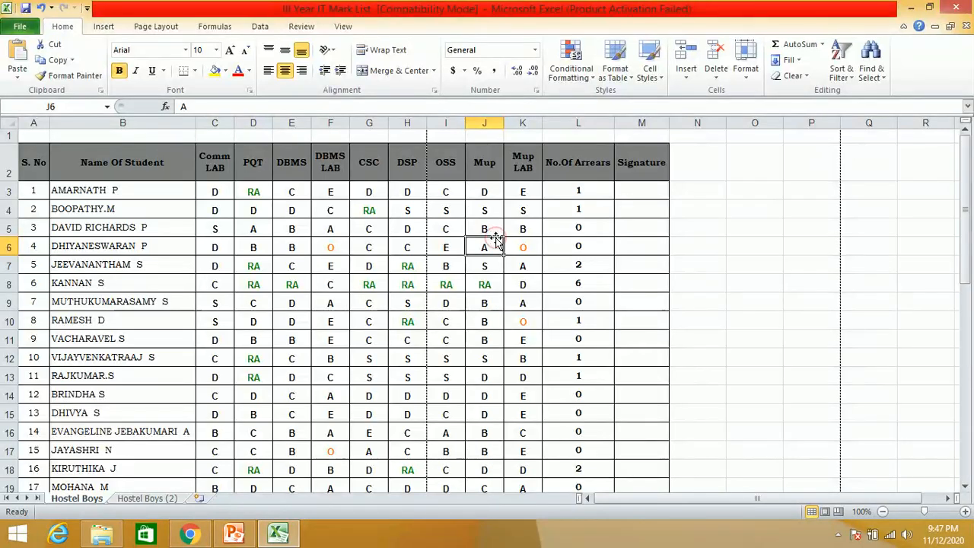
Step: Check in the print preview how many columns of the resized mark list fit on the first page
key("ctrl+p")
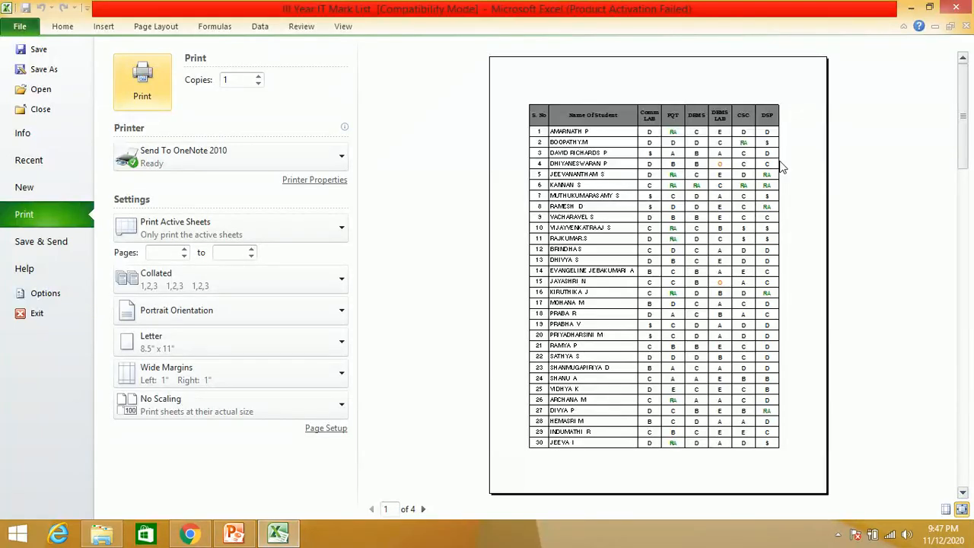
key("Escape")
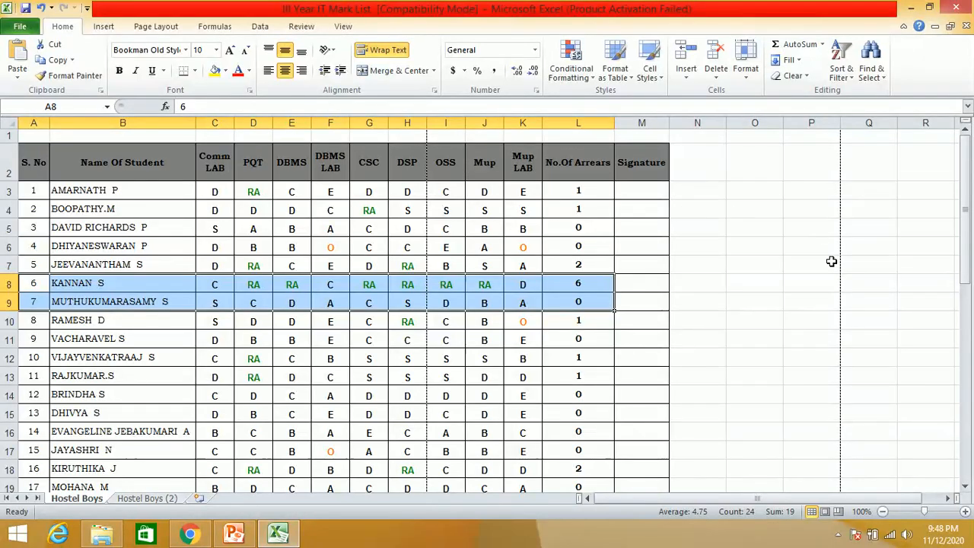
left_click_drag(966, 228, 968, 187)
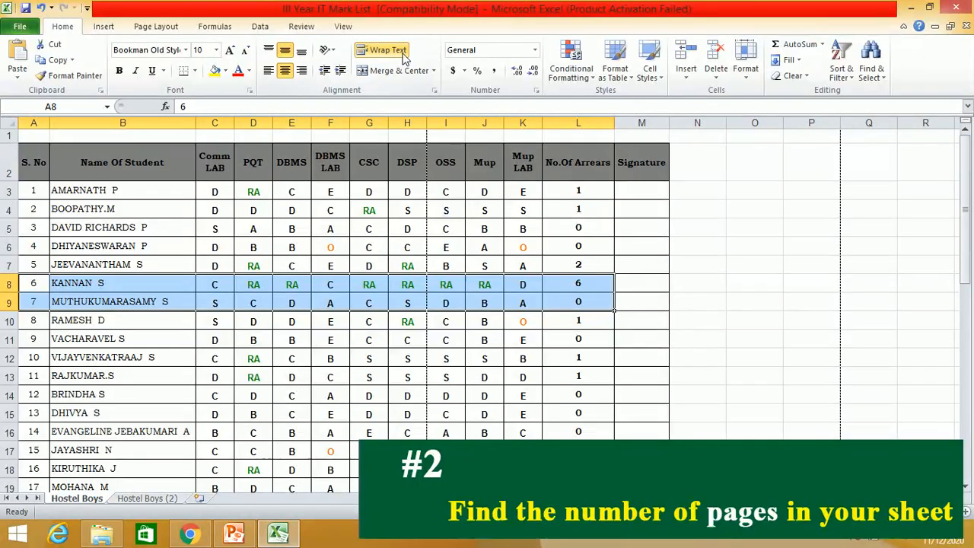
Step: Switch the sheet to Page Layout view and inspect the pages that the mark list spans
left_click(341, 29)
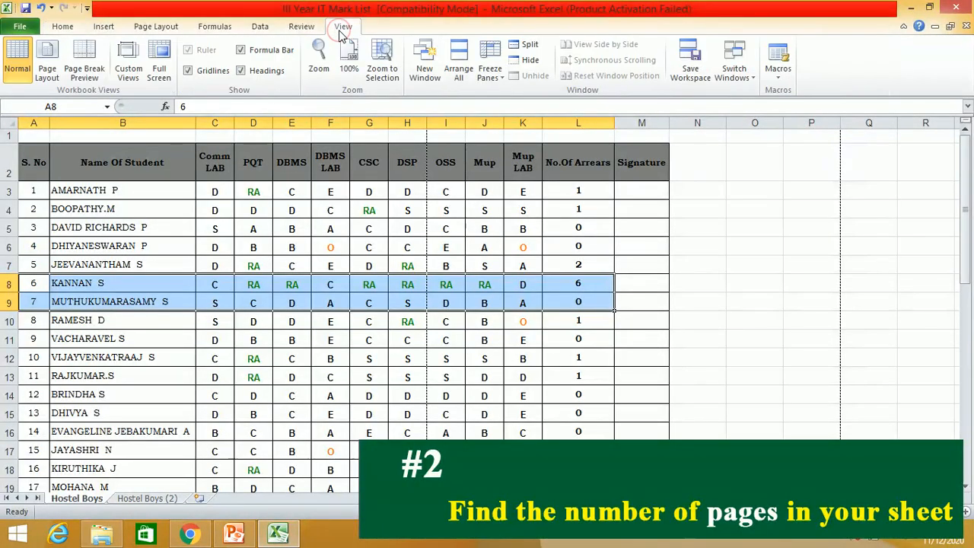
left_click(47, 67)
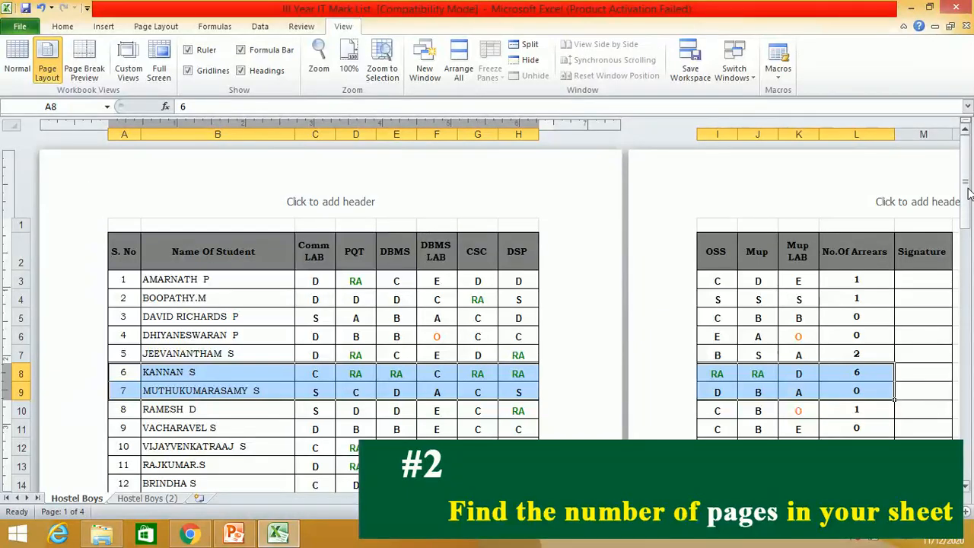
left_click_drag(968, 194, 968, 190)
left_click_drag(924, 512, 898, 512)
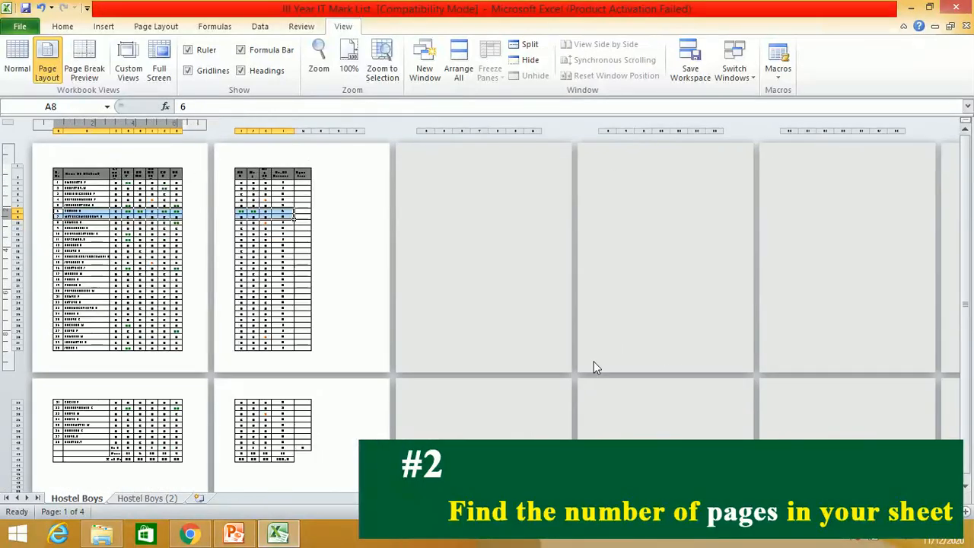
left_click(124, 260)
left_click(267, 284)
left_click(153, 443)
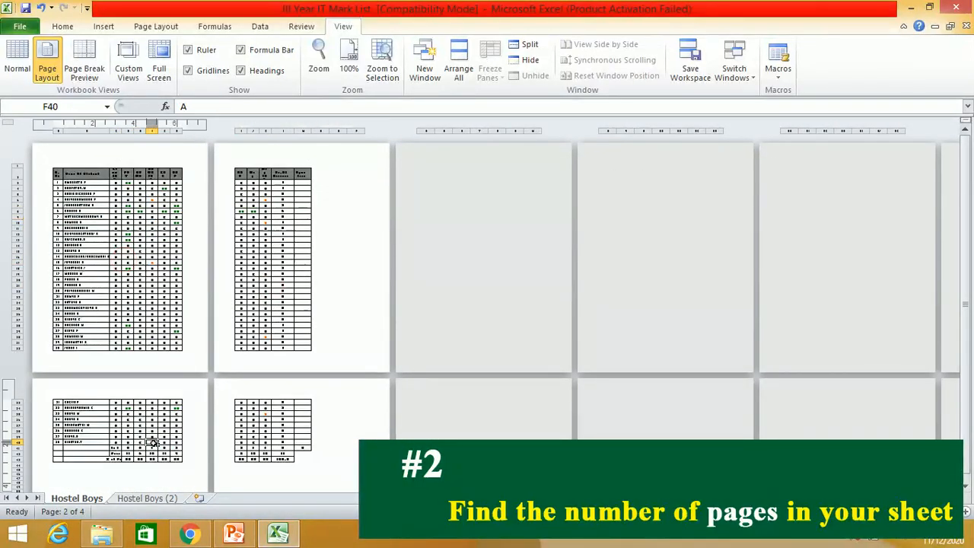
Step: Change the page orientation to Landscape and look across the sheet at which columns fit on the first page
left_click(242, 425)
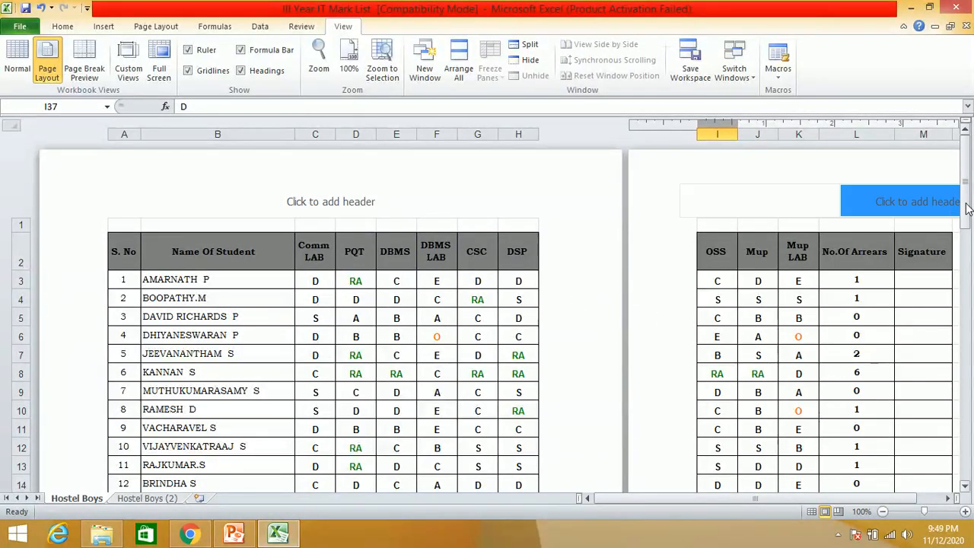
mouse_move(967, 201)
left_mouse_down()
mouse_move(968, 358)
mouse_move(964, 207)
left_mouse_up()
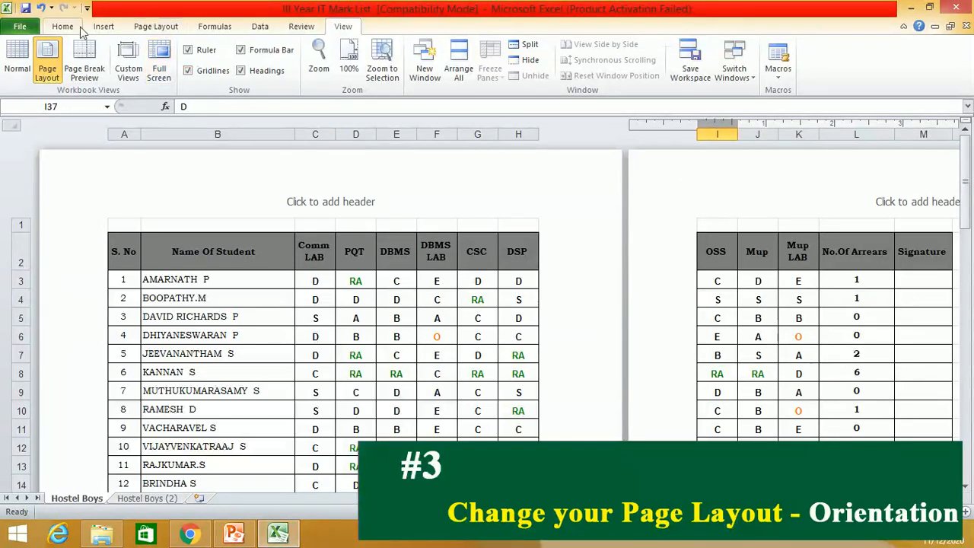
left_click(149, 29)
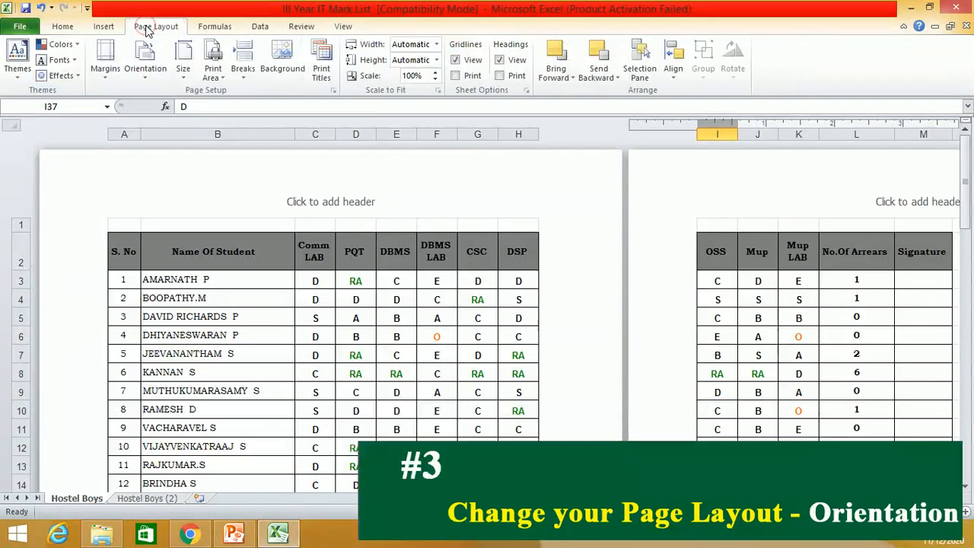
left_click(147, 75)
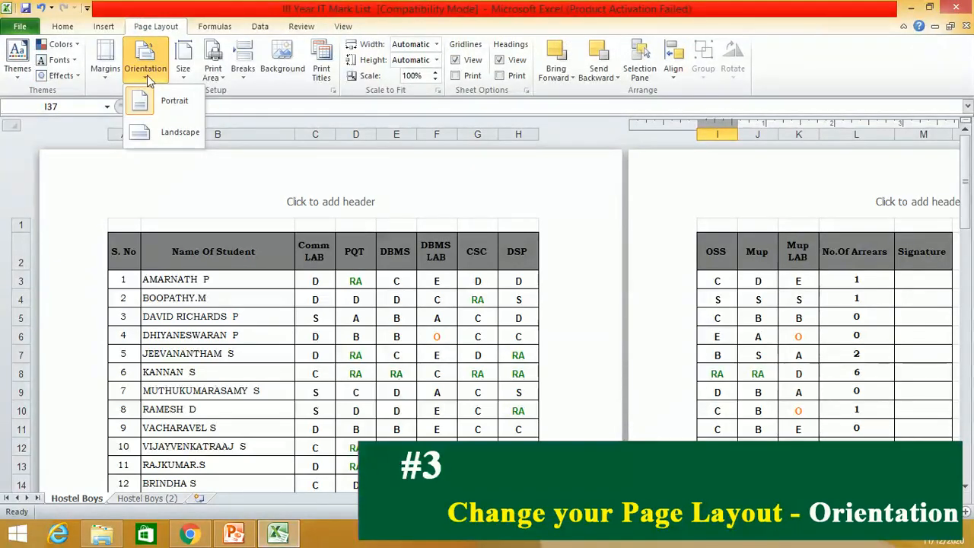
left_click(159, 135)
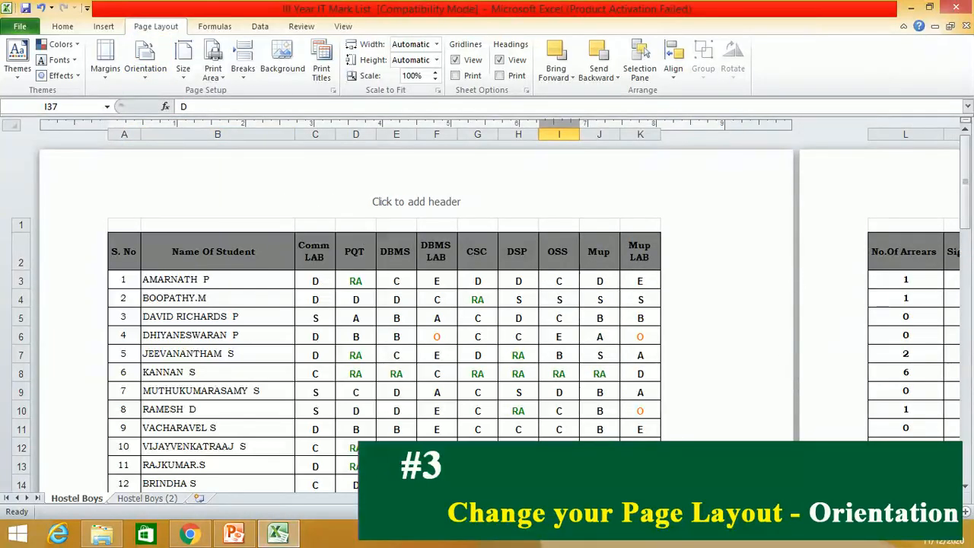
scroll(486, 304, "right", 2)
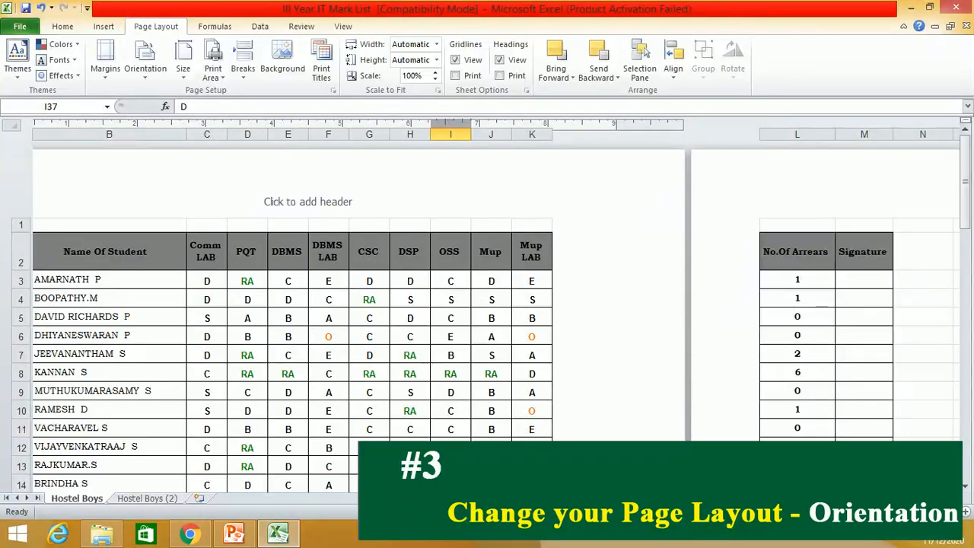
scroll(487, 304, "left", 2)
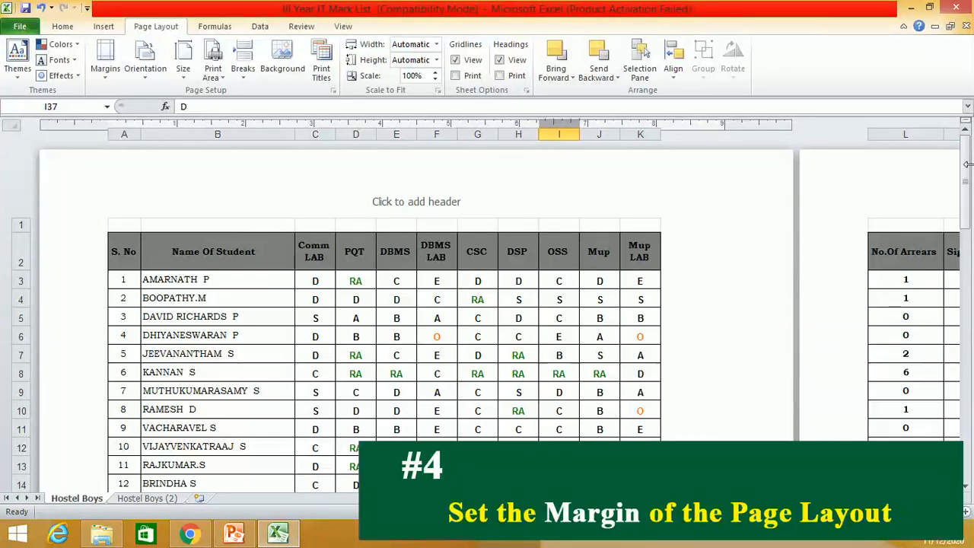
Step: Apply the Narrow margin preset to the mark list pages
left_click_drag(966, 168, 969, 256)
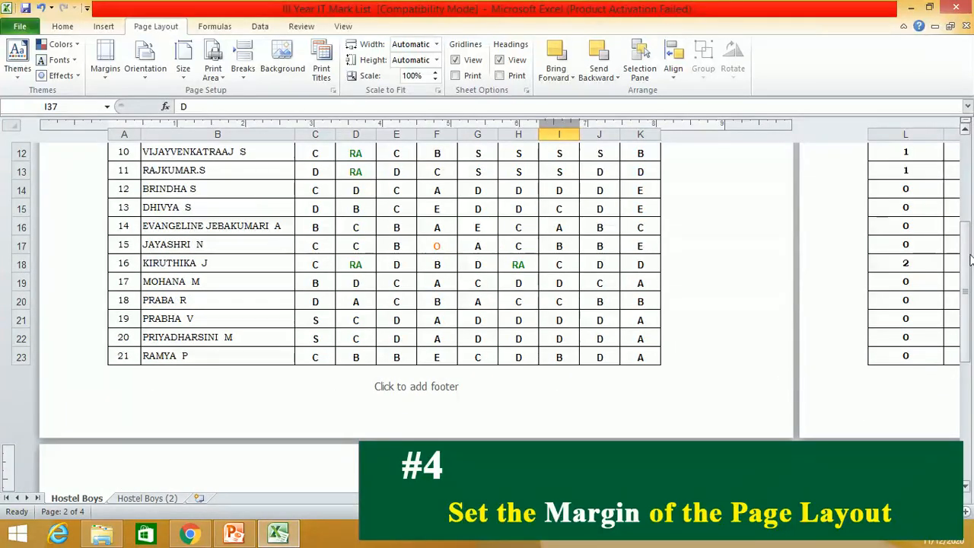
left_click_drag(967, 318, 967, 236)
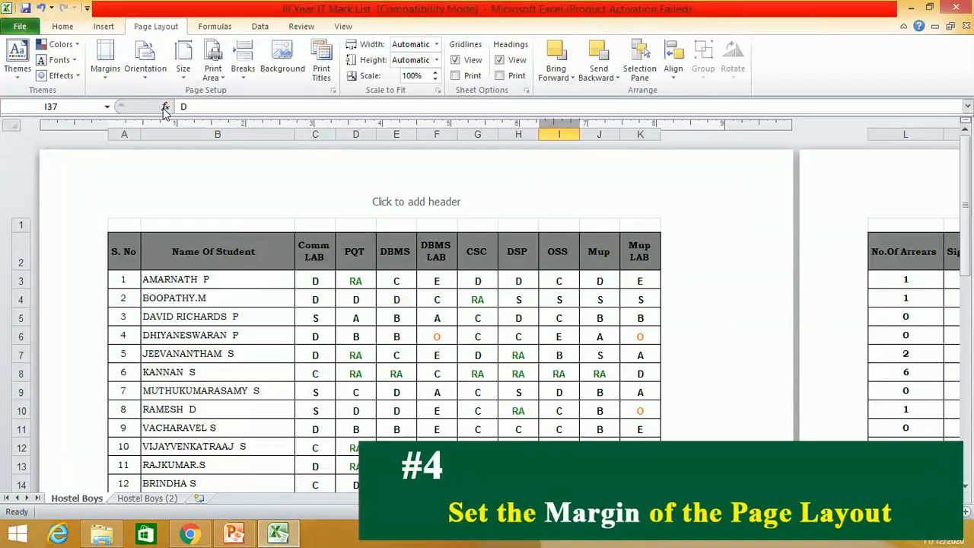
left_click(105, 78)
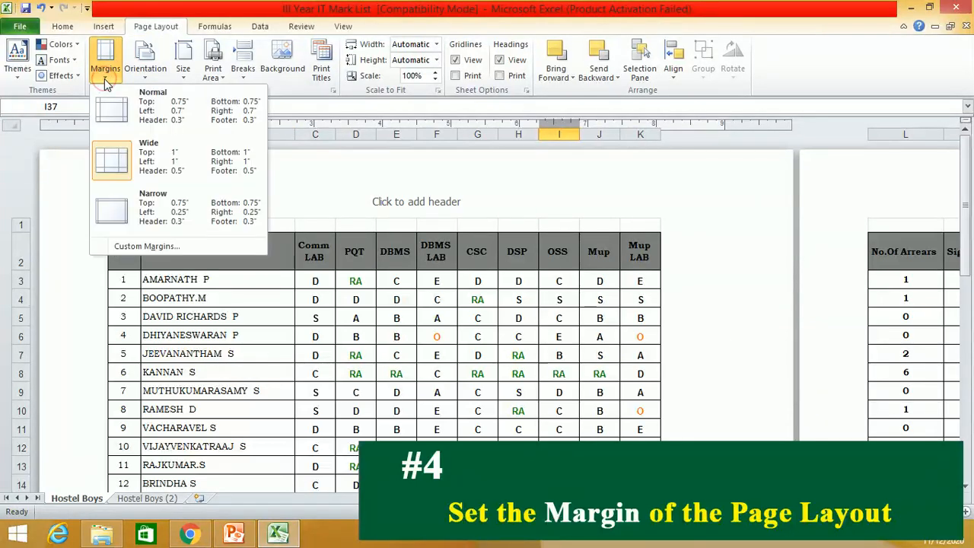
left_click(157, 217)
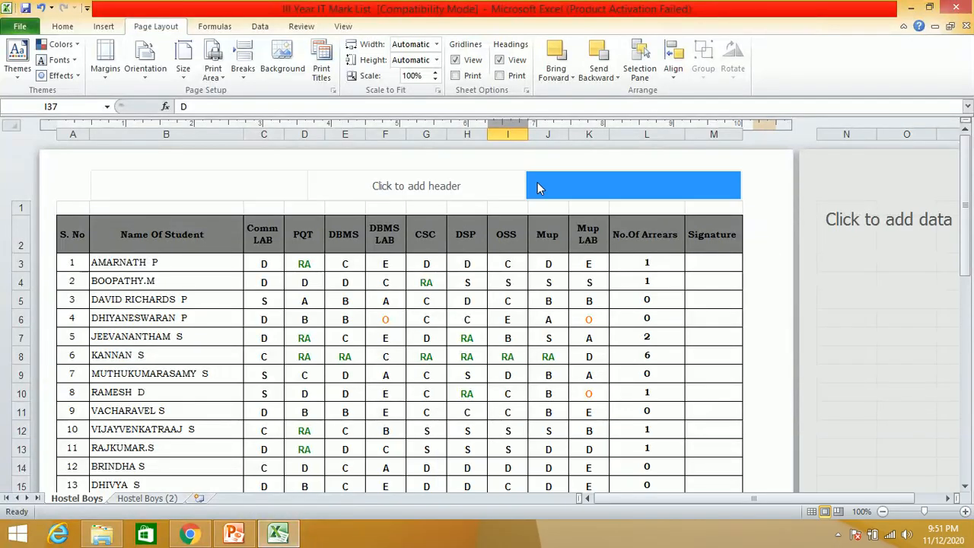
left_click_drag(965, 204, 947, 183)
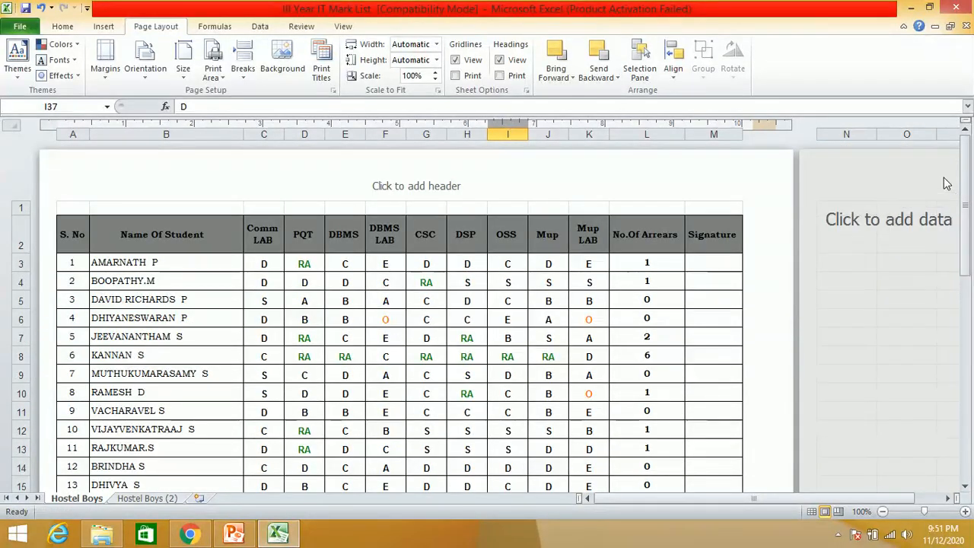
Step: Check in the print preview how the mark list is laid out on both pages, including the column headings on page two
left_click(507, 321)
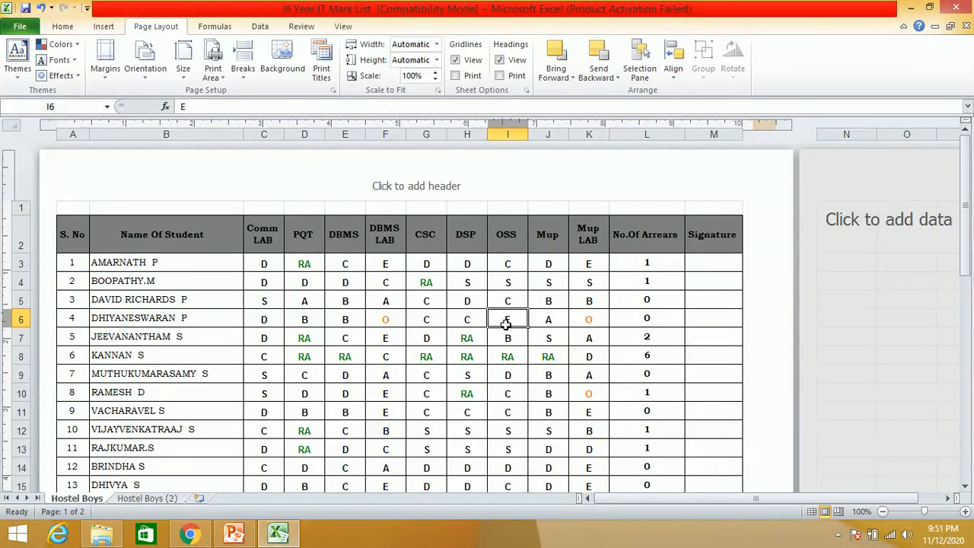
key("ctrl+p")
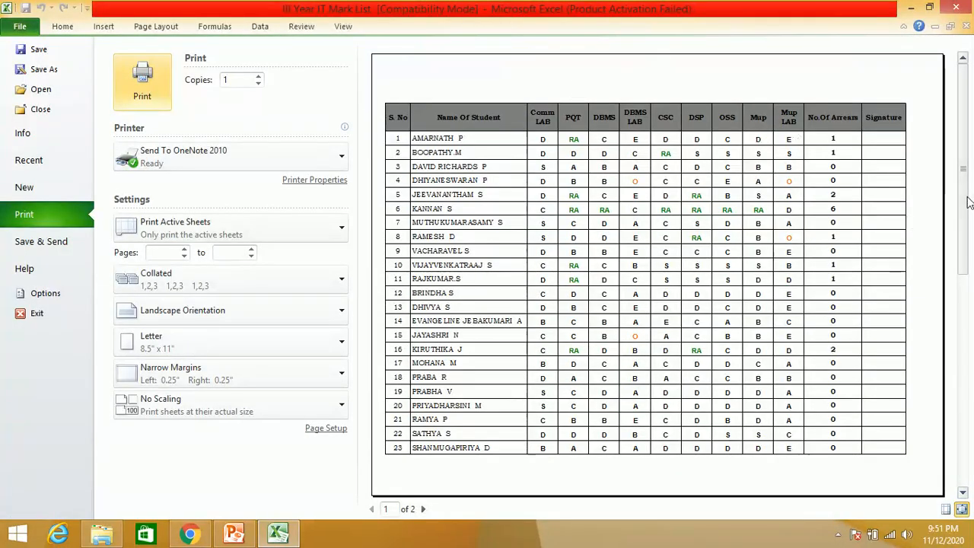
left_click_drag(968, 200, 973, 371)
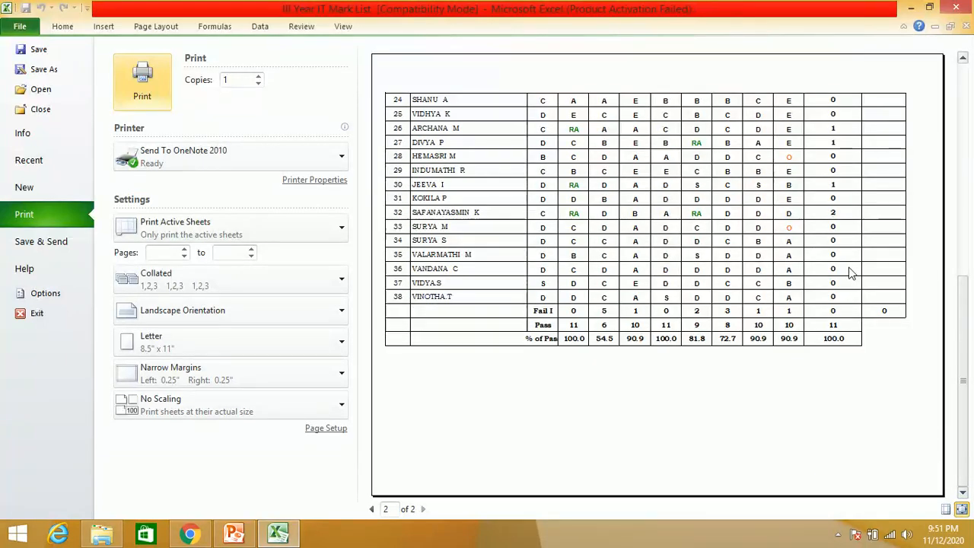
left_click_drag(962, 367, 955, 156)
key("Escape")
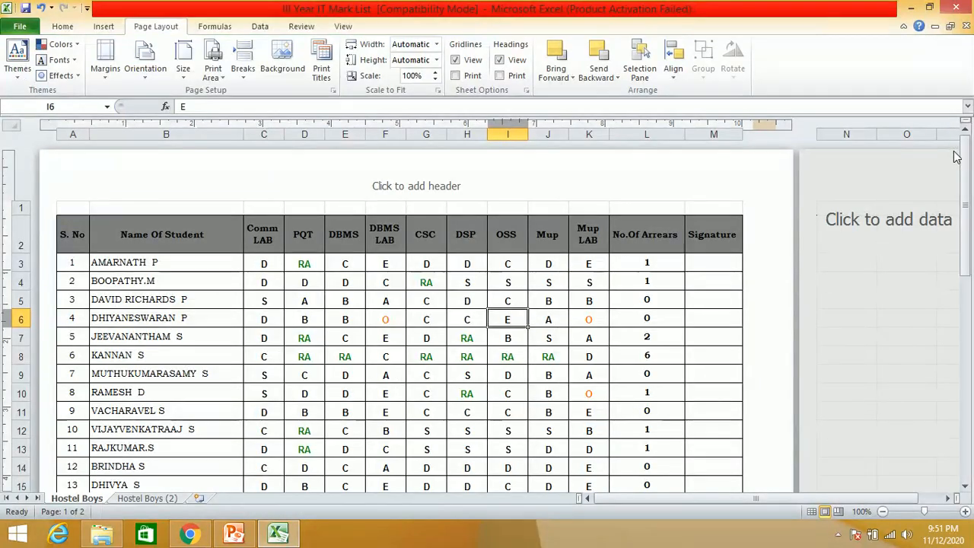
key("ctrl+p")
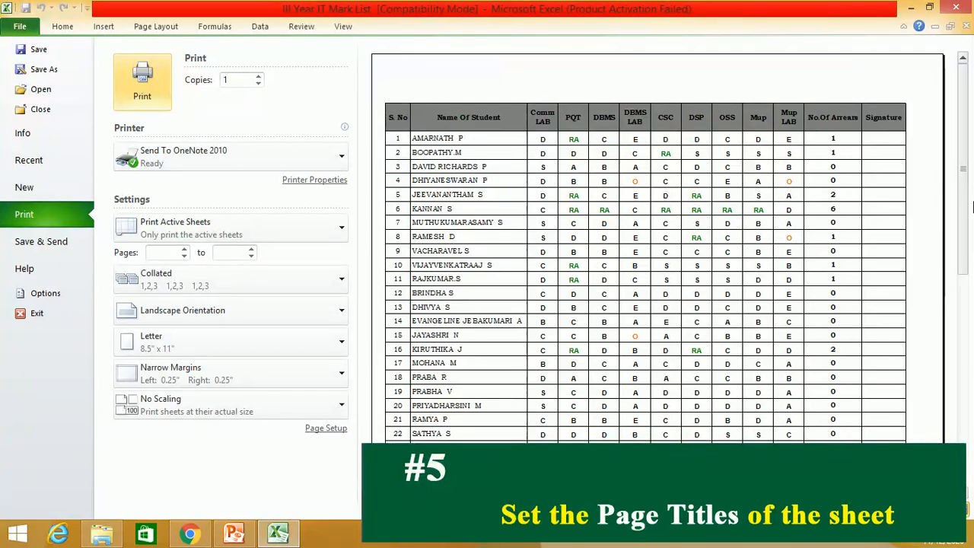
left_click_drag(964, 188, 970, 366)
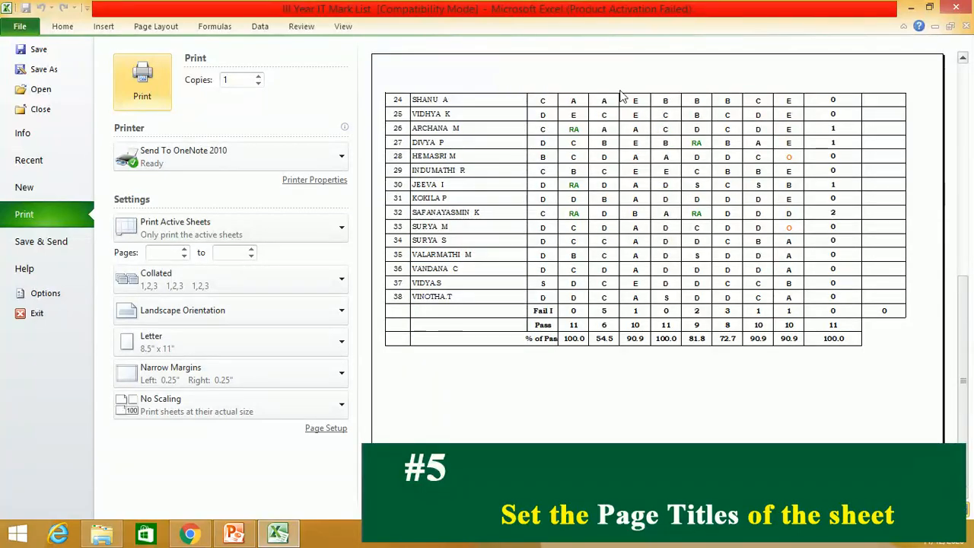
key("Escape")
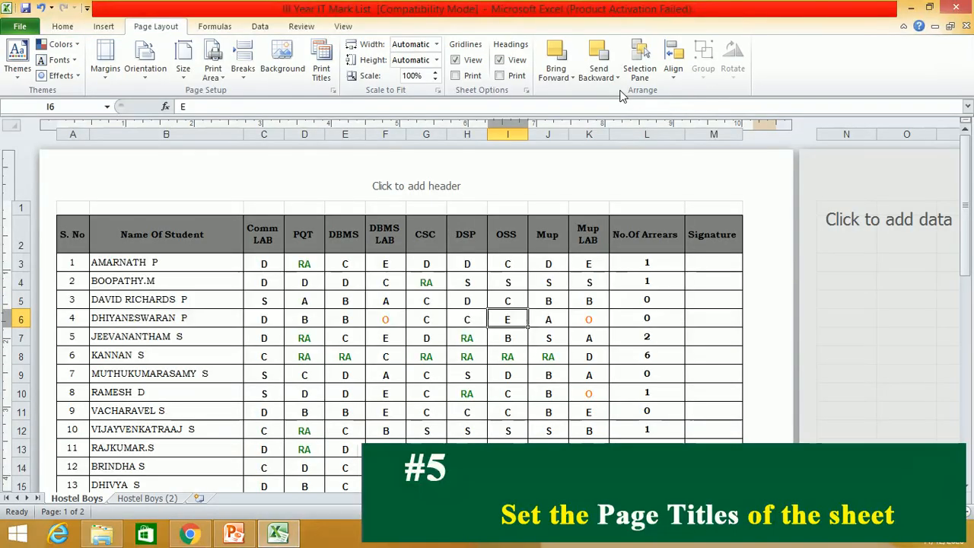
Step: Set the heading row, $2:$2, as the print title row to repeat at the top of every page
mouse_move(965, 199)
left_mouse_down()
mouse_move(970, 209)
mouse_move(970, 190)
left_mouse_up()
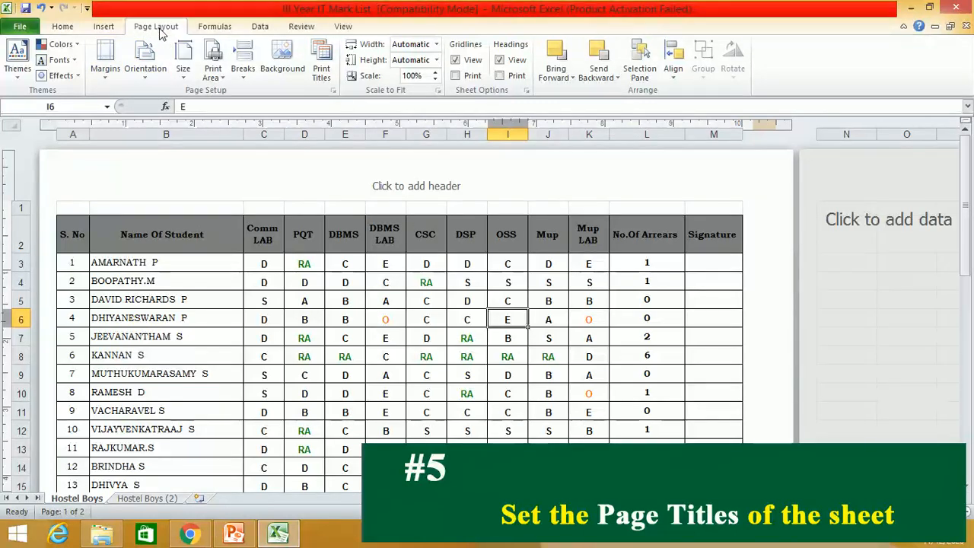
left_click(321, 72)
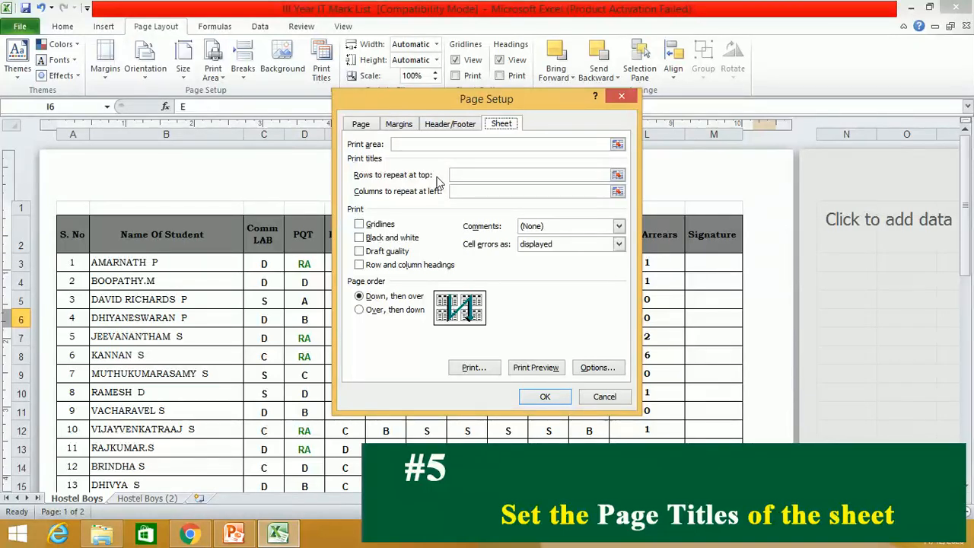
left_click(490, 173)
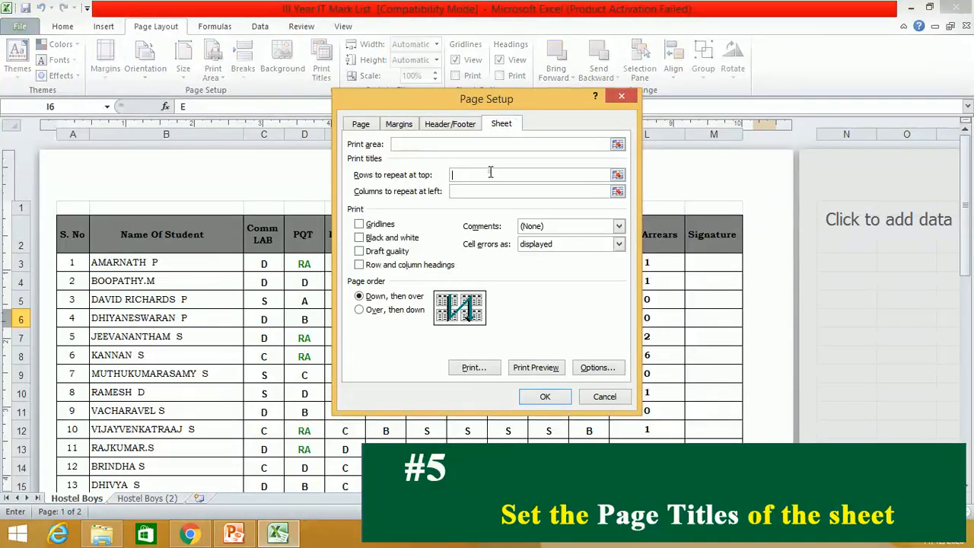
left_click(618, 176)
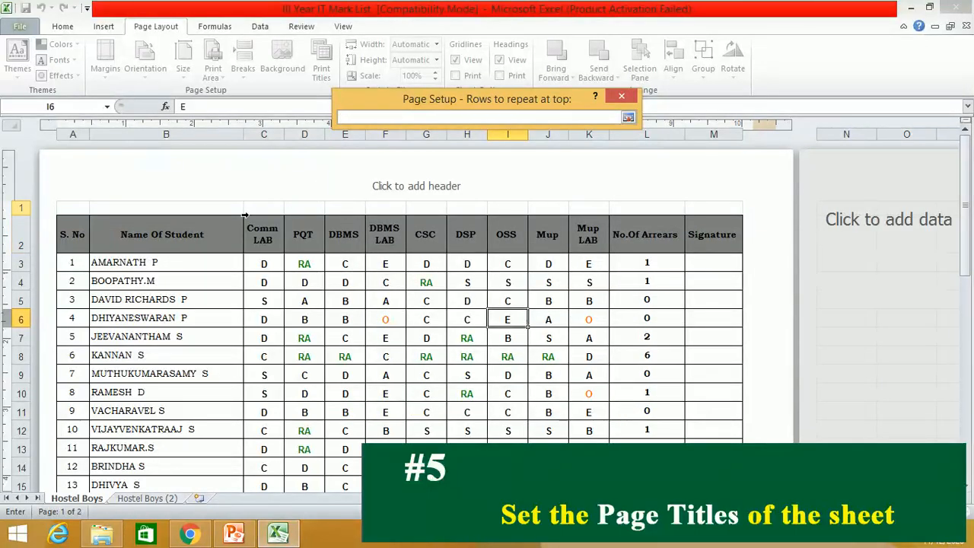
left_click(21, 238)
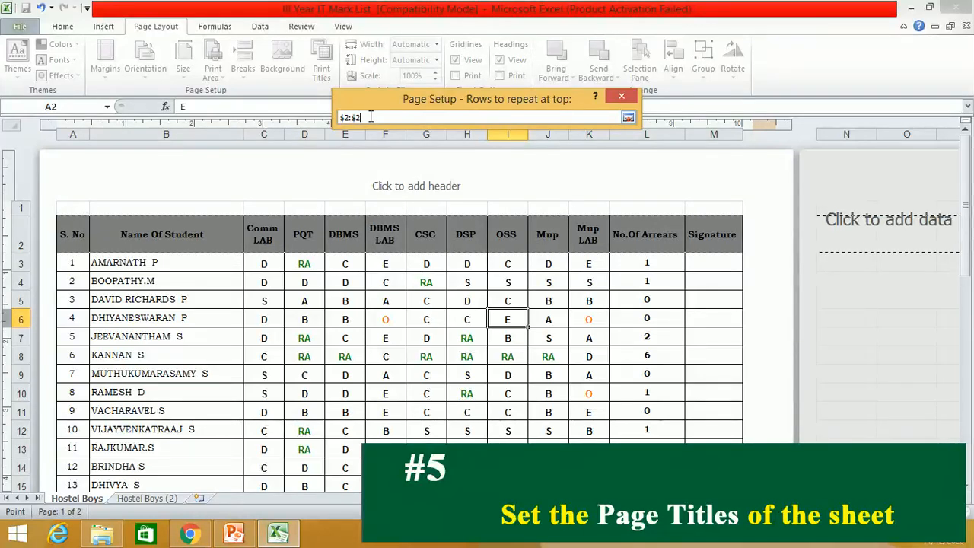
left_click(629, 119)
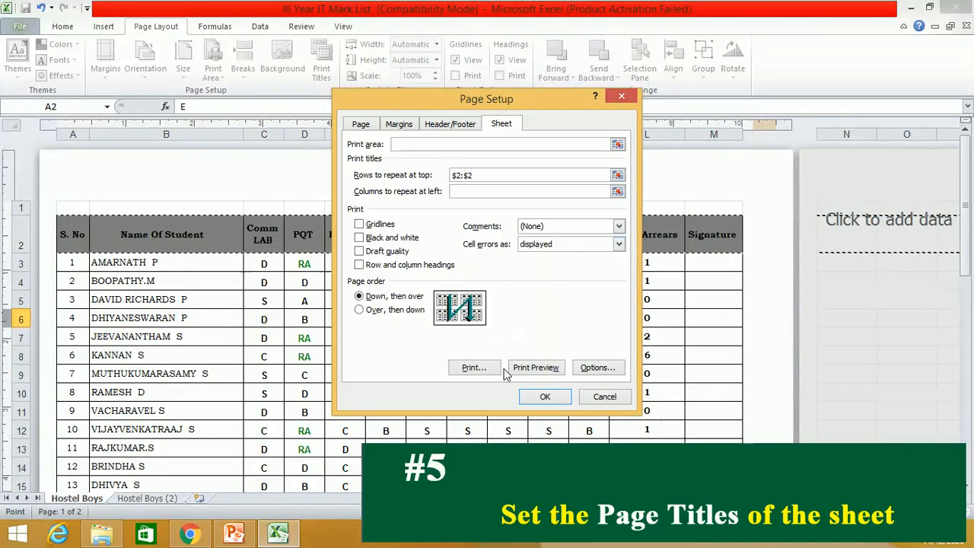
left_click(544, 396)
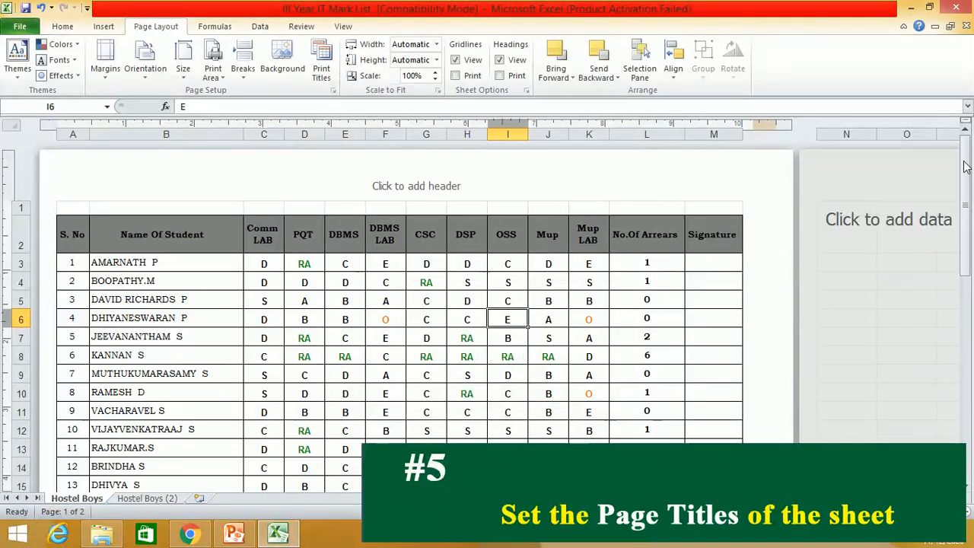
Step: Inspect the headings on the second page, and return the sheet to Normal view
left_click_drag(967, 204, 966, 383)
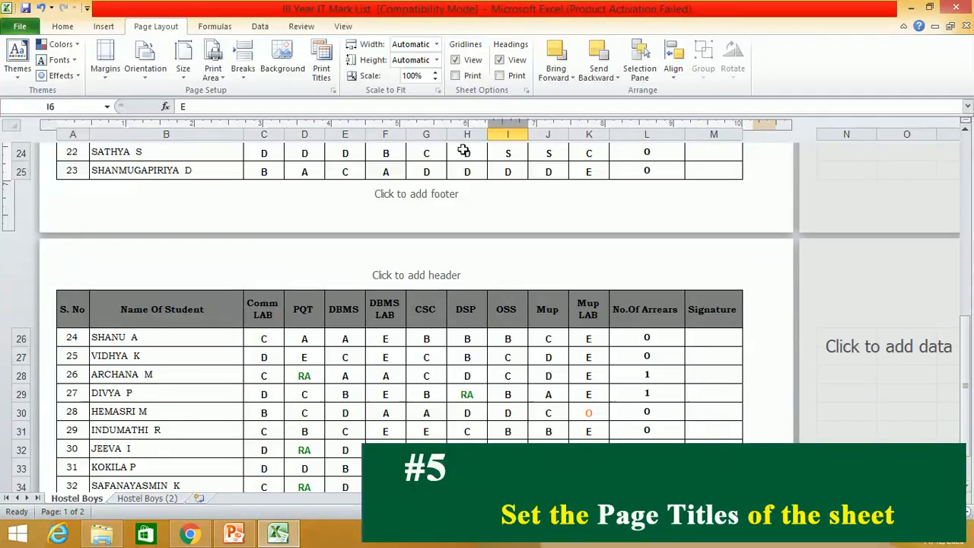
left_click(346, 30)
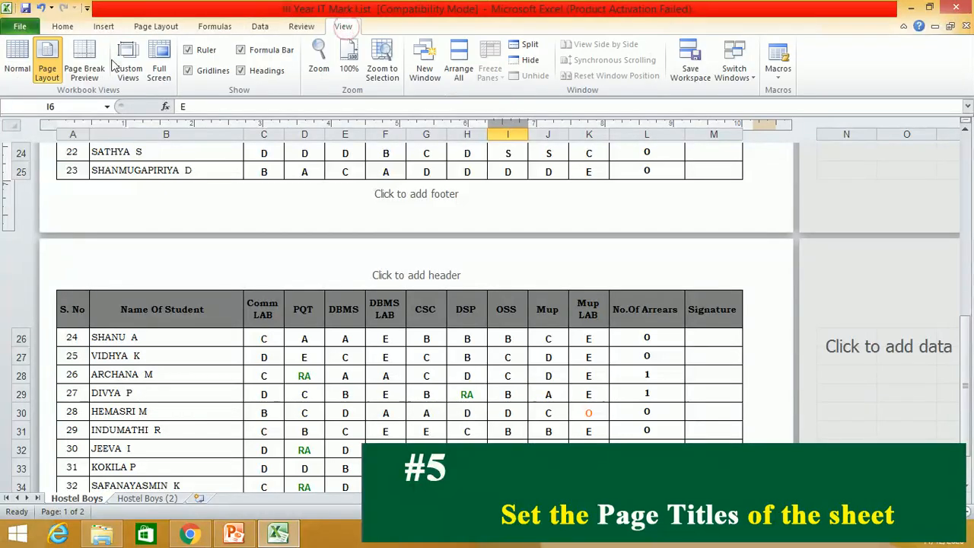
left_click(16, 59)
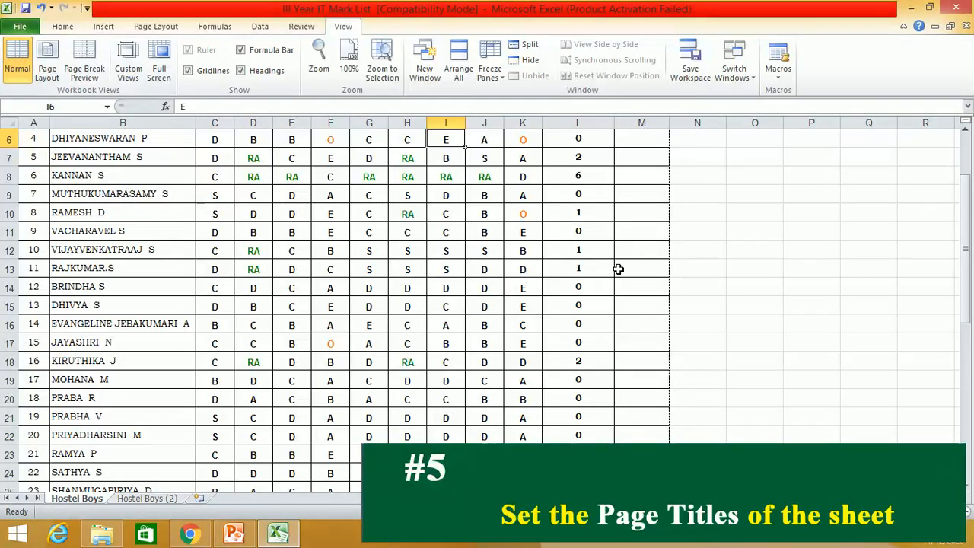
left_click_drag(963, 242, 932, 182)
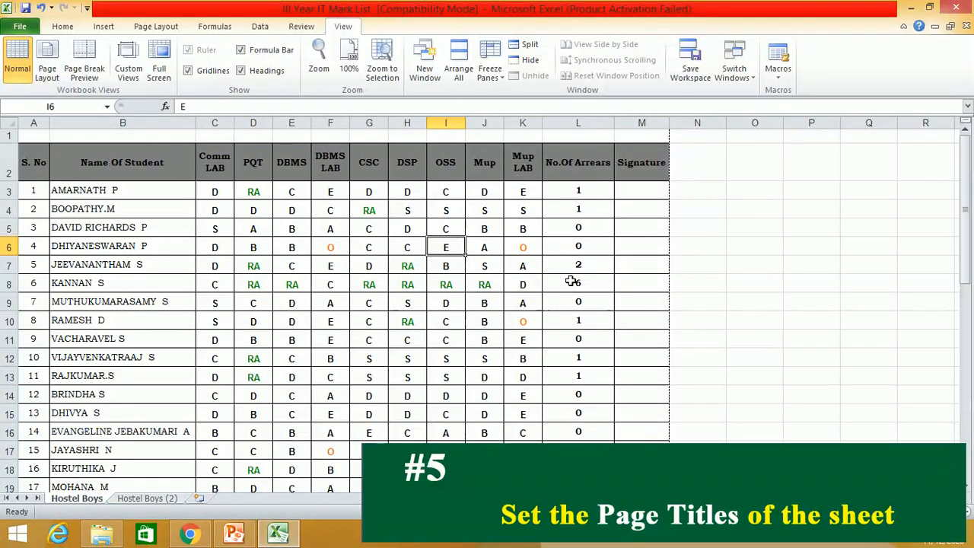
Step: Review the second page in the print preview and the print title options in Page Setup without changing them
key("ctrl+p")
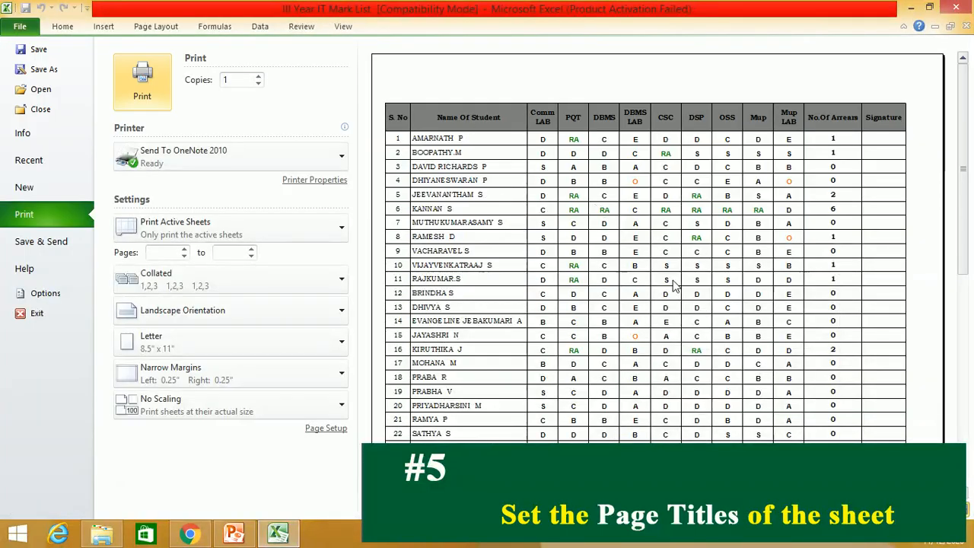
left_click(964, 493)
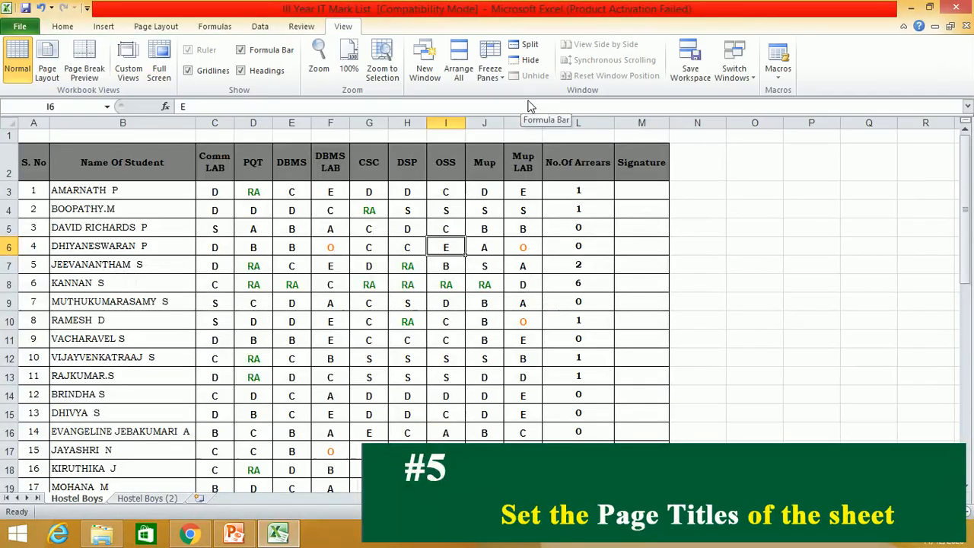
left_click(160, 26)
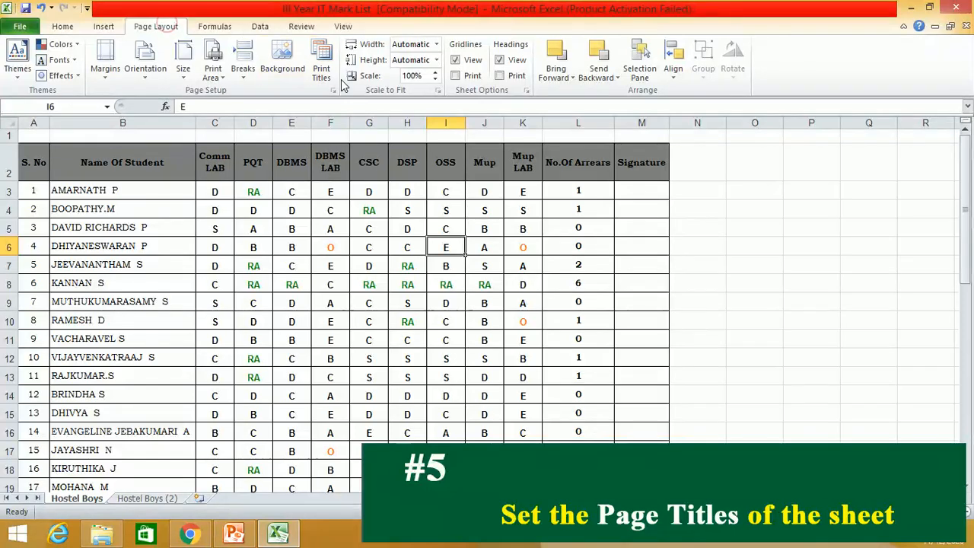
left_click(321, 72)
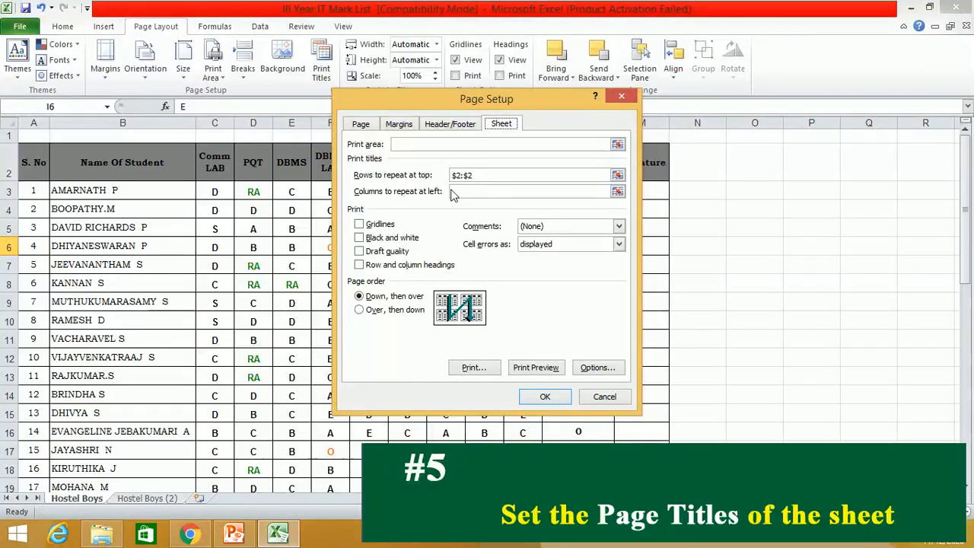
left_click(604, 396)
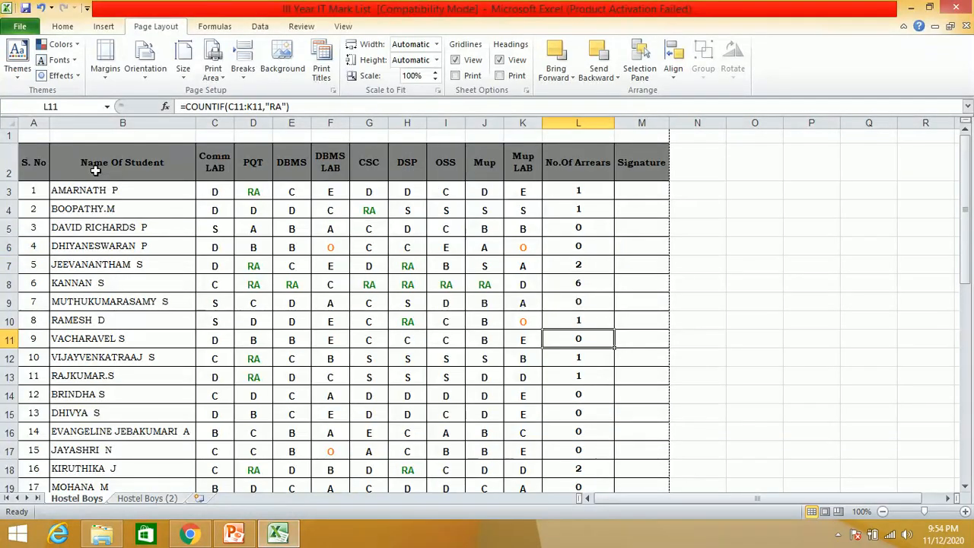
Step: Set A2:M12, the heading row and first ten students, as the print area and check it in the print preview
left_click_drag(34, 163, 626, 347)
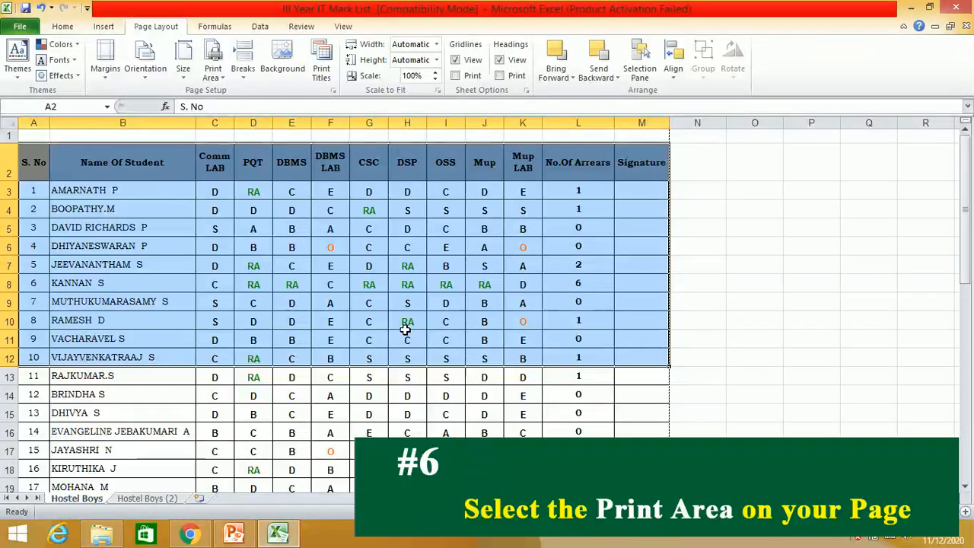
left_click(213, 74)
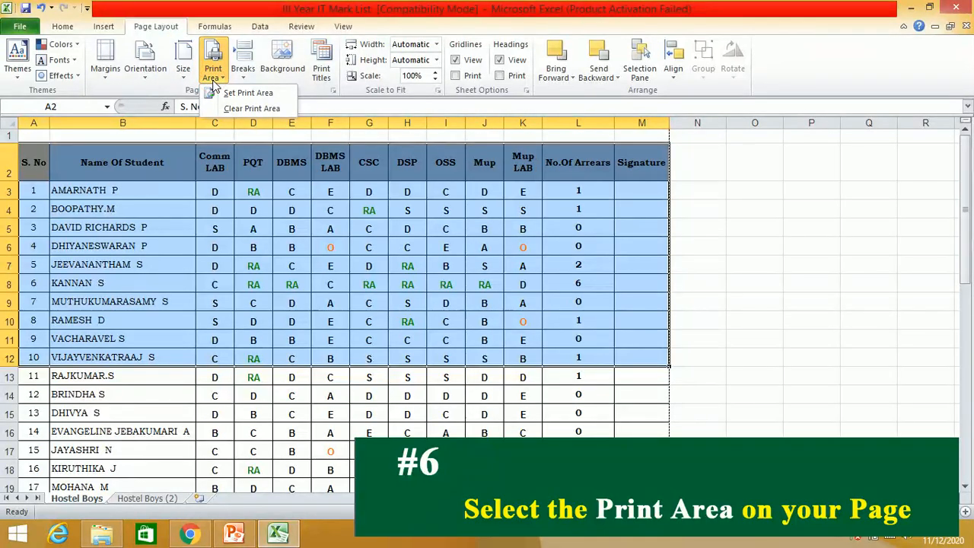
left_click(257, 96)
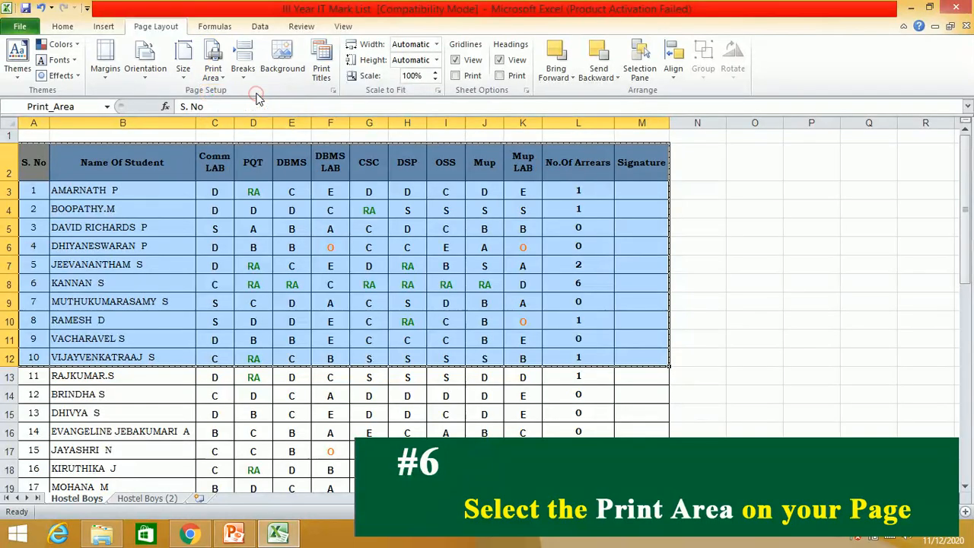
left_click(390, 432)
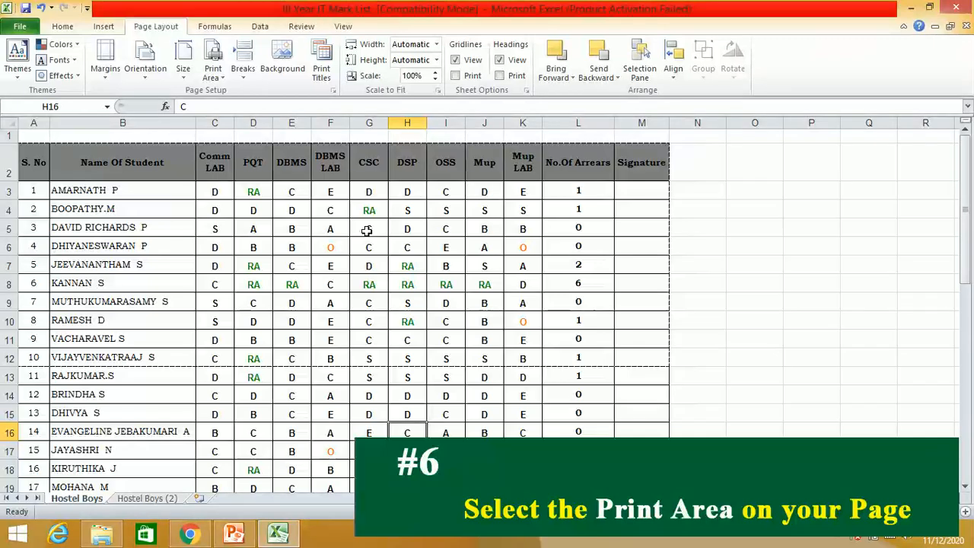
key("ctrl+p")
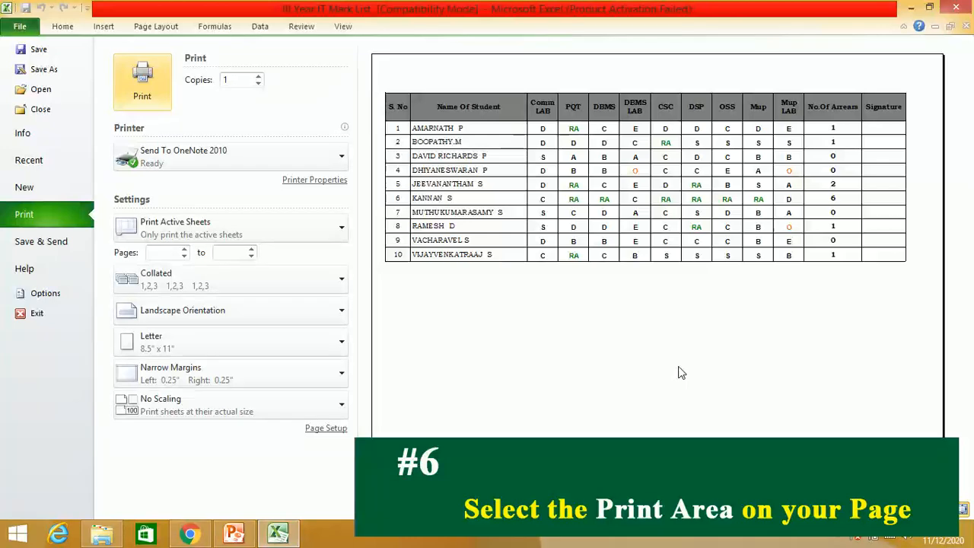
key("Escape")
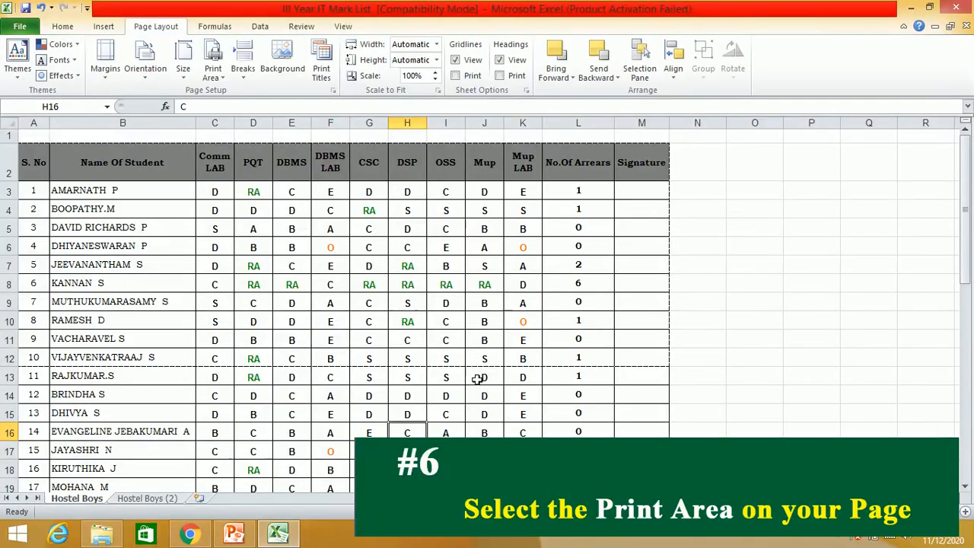
Step: Clear the print area from the mark list and open the print preview again
left_click_drag(30, 160, 649, 350)
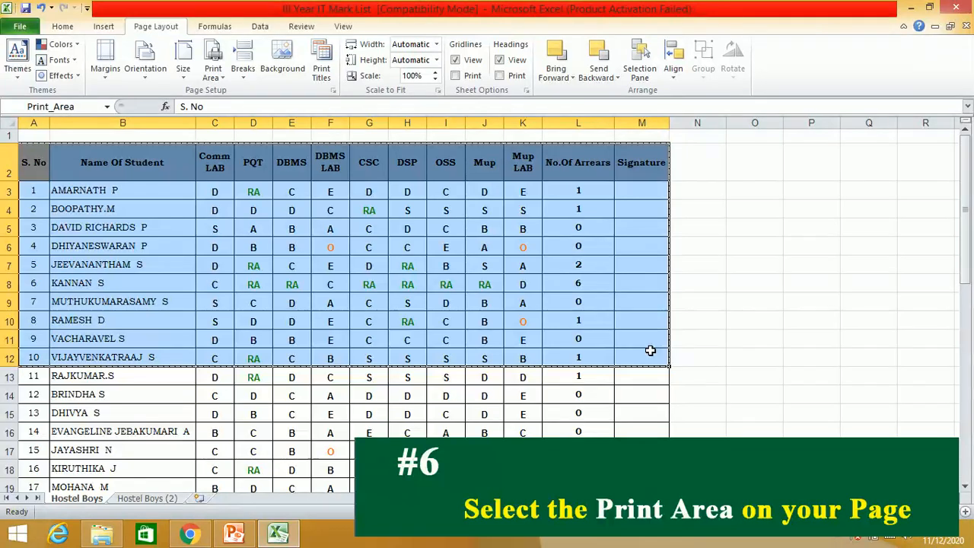
left_click(216, 76)
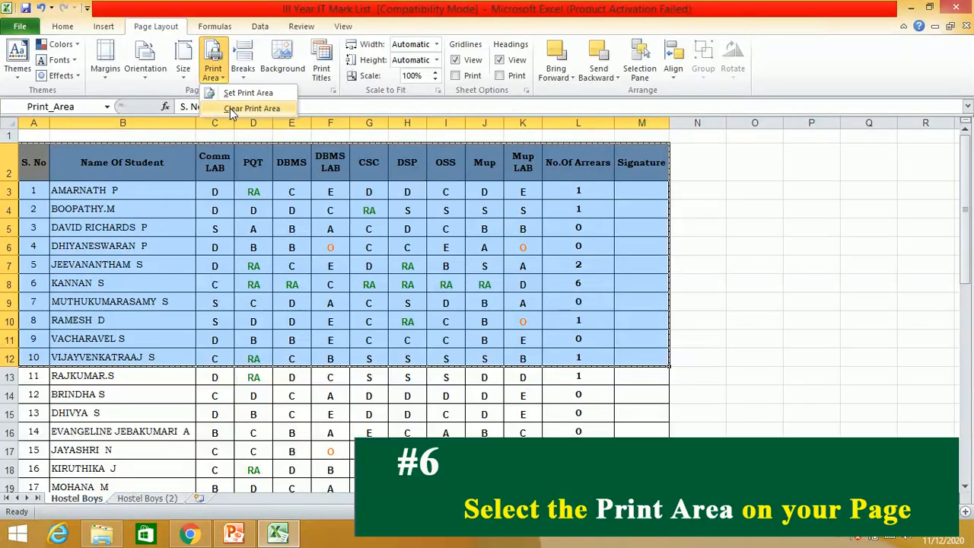
left_click(232, 110)
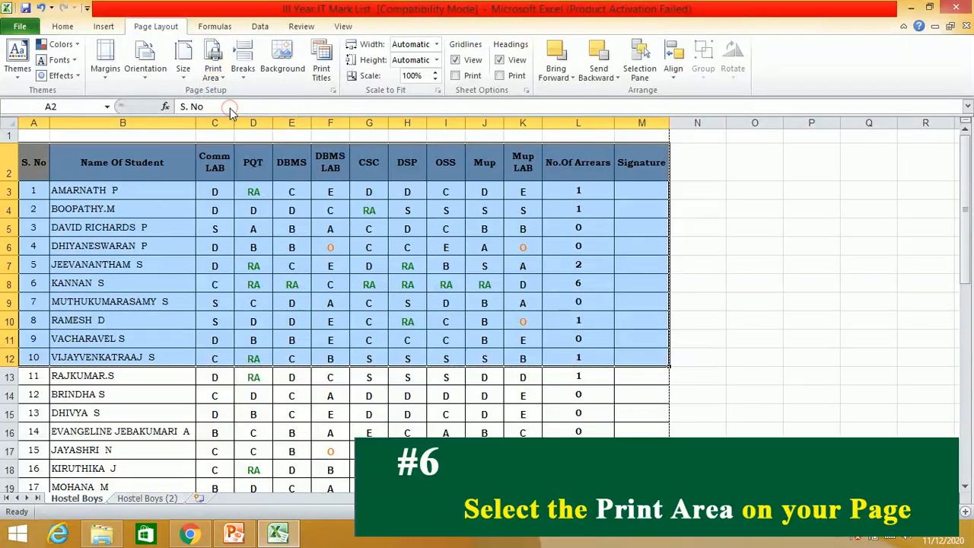
left_click(400, 284)
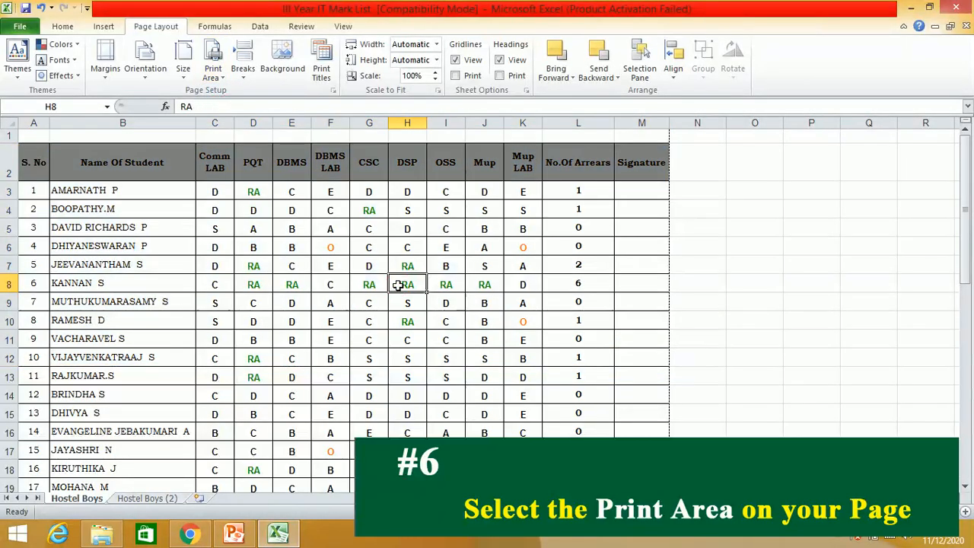
key("ctrl+p")
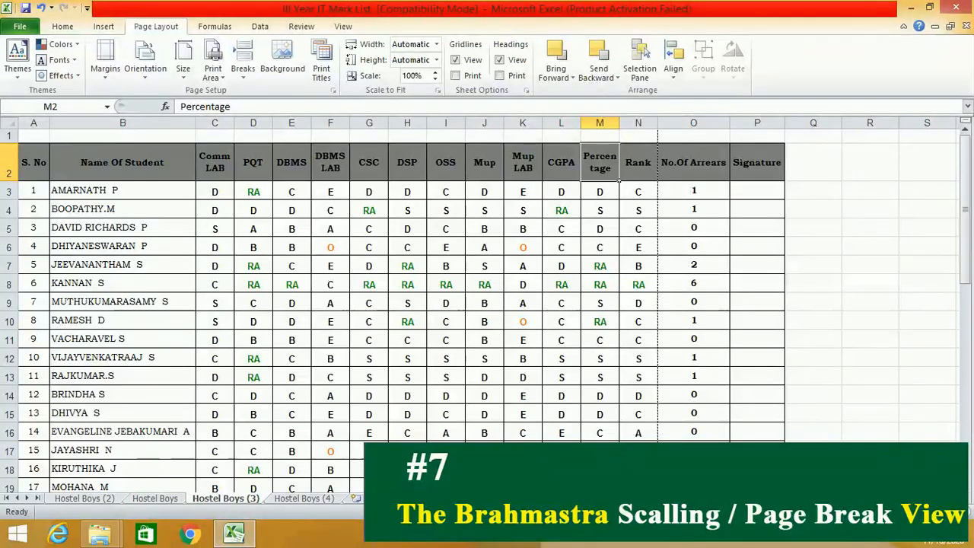
Step: Review in the print preview how the columns of the Hostel Boys (3) sheet are split across pages
key("ctrl+p")
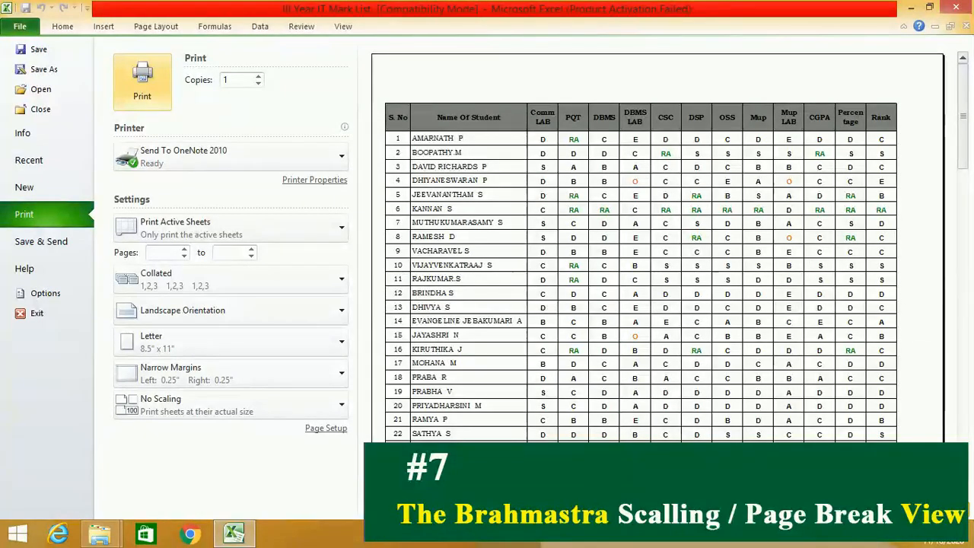
scroll(970, 498, "down", 1)
scroll(970, 498, "down", 1)
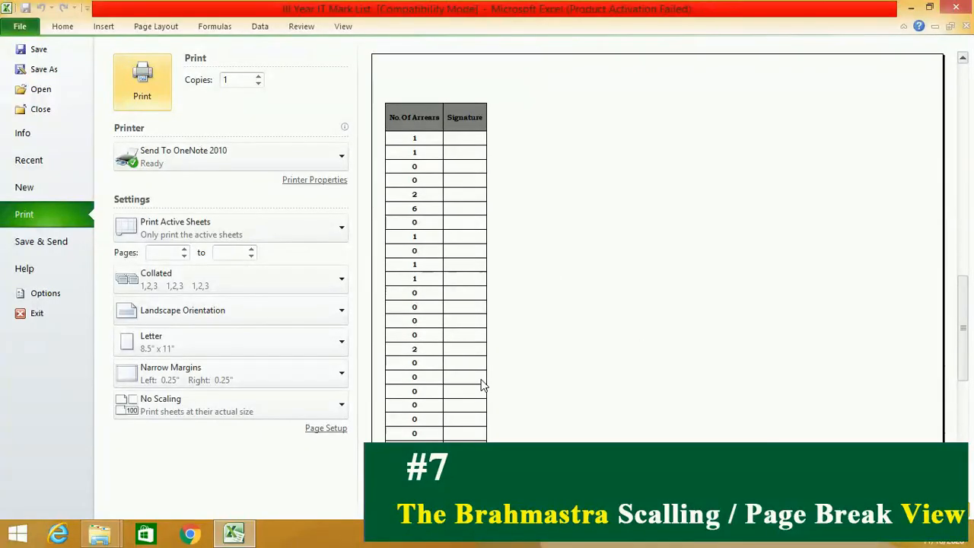
key("Escape")
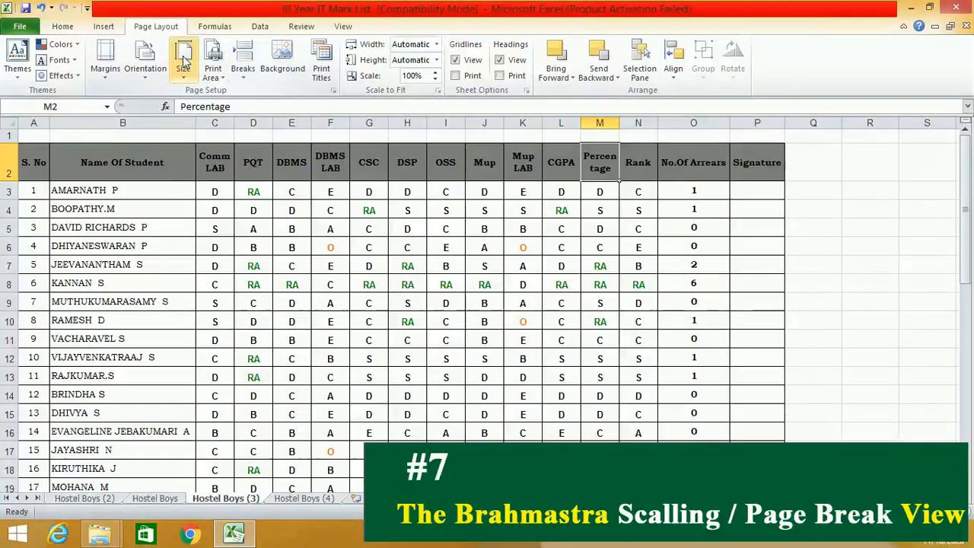
Step: Set the Hostel Boys (3) paper size to A4 and its scaling to 95% of normal size, and check the print preview
left_click(332, 92)
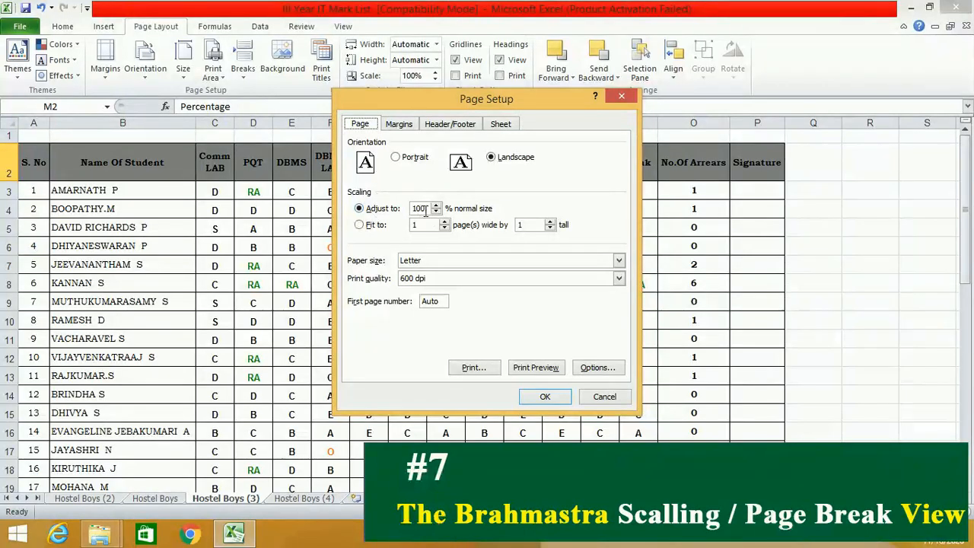
left_click(436, 260)
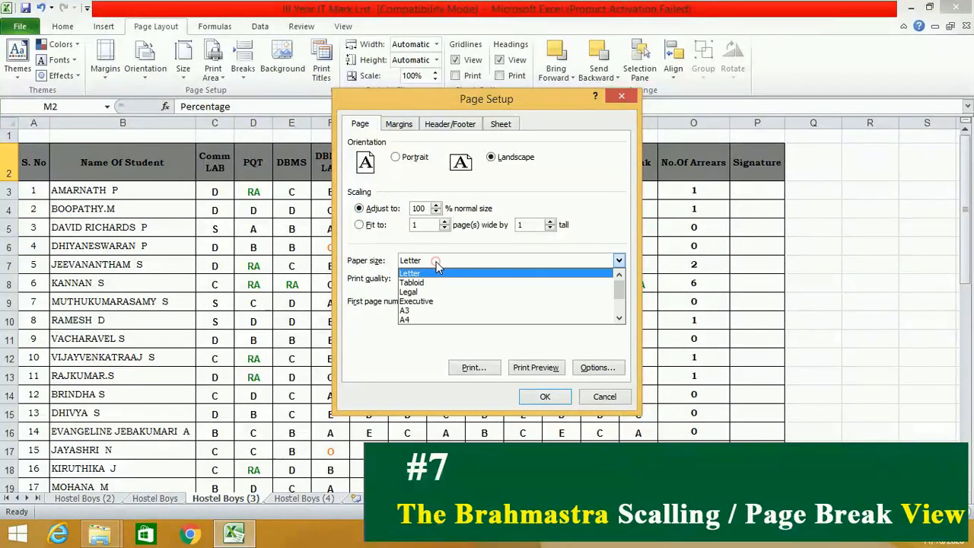
left_click(426, 320)
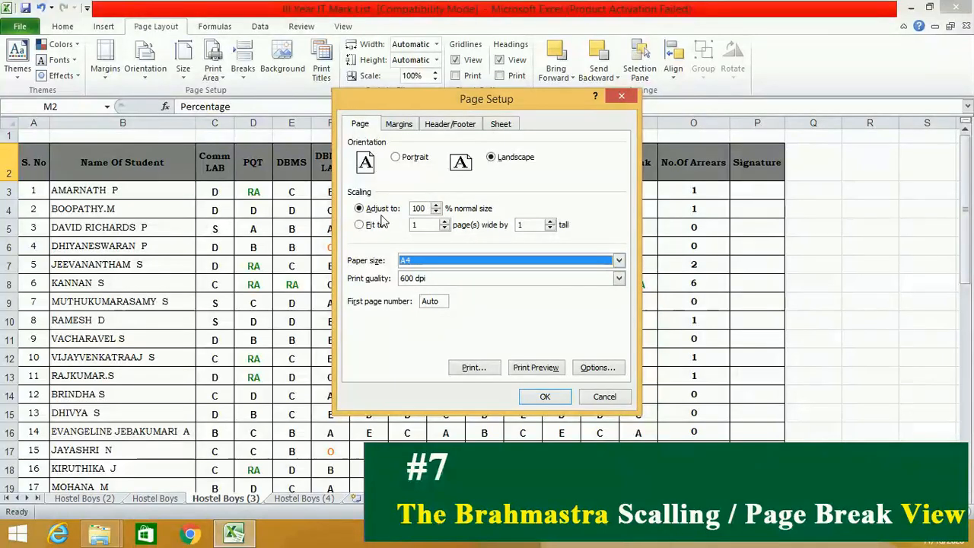
left_click(436, 213)
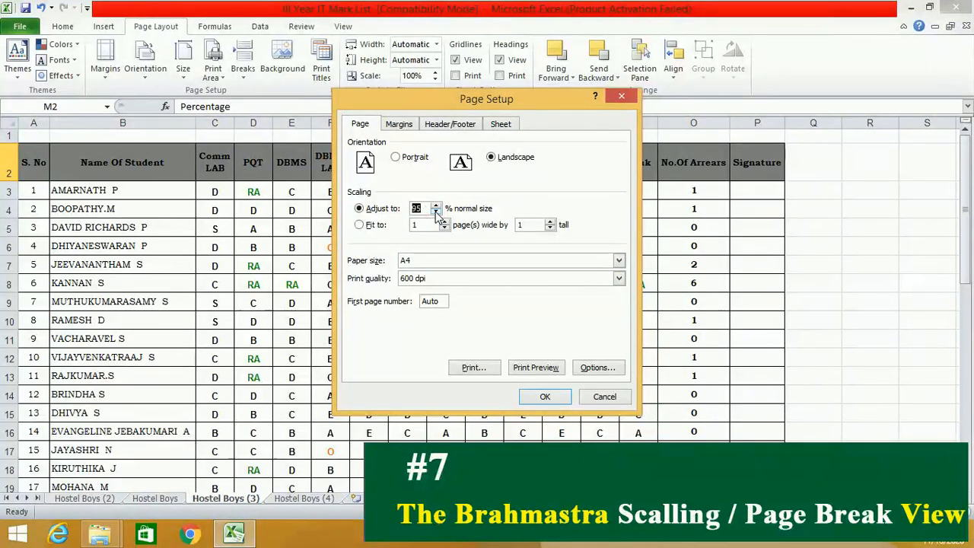
left_click(543, 397)
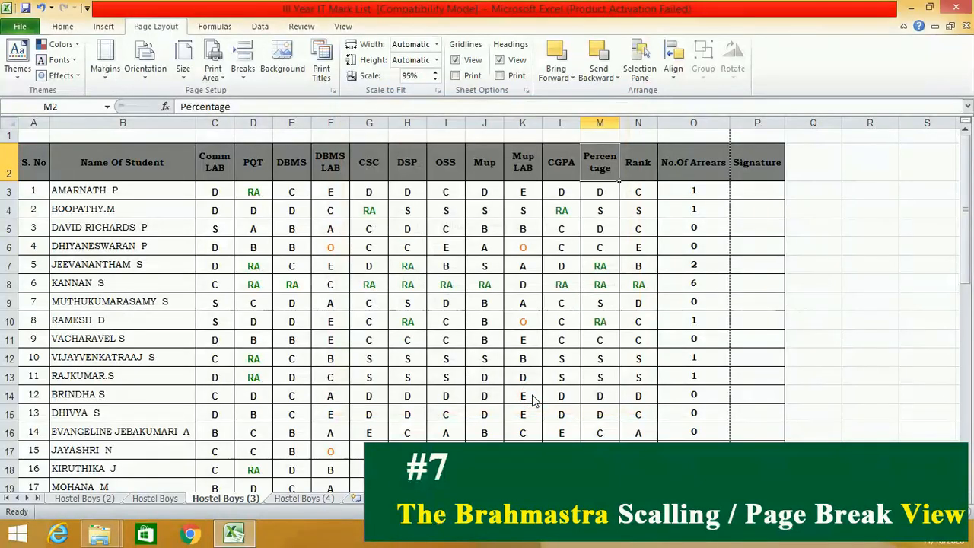
key("ctrl+p")
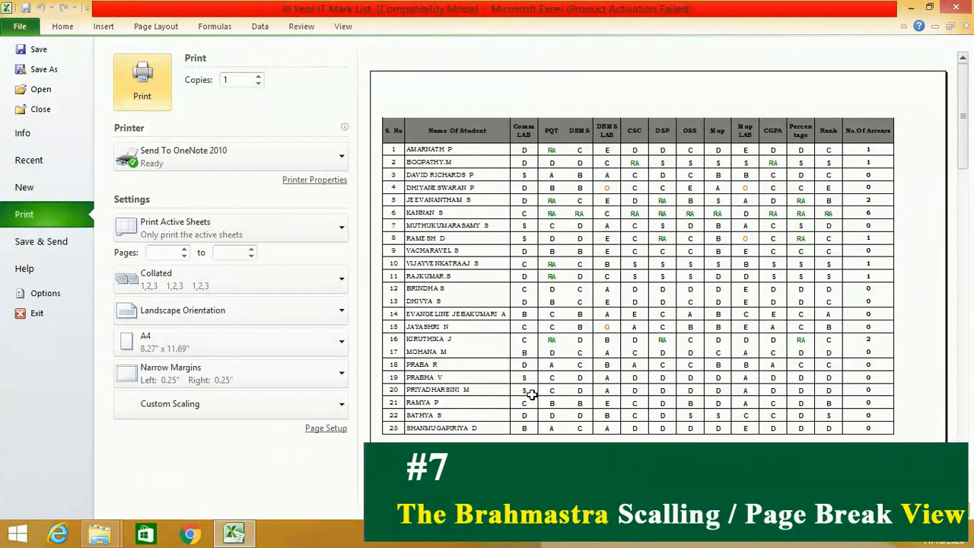
key("Escape")
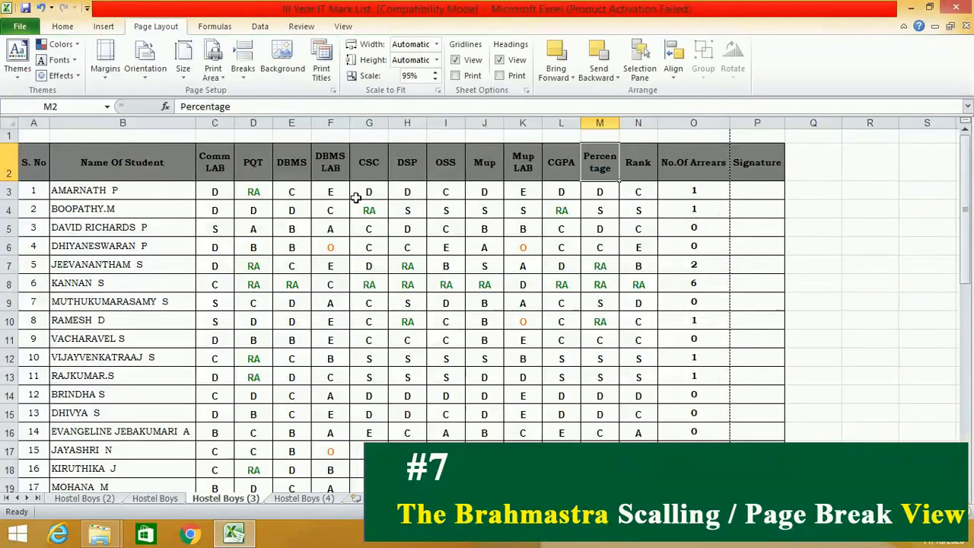
Step: Reduce the Hostel Boys (3) print scaling to 90% of normal size and check the page in the print preview
left_click(332, 90)
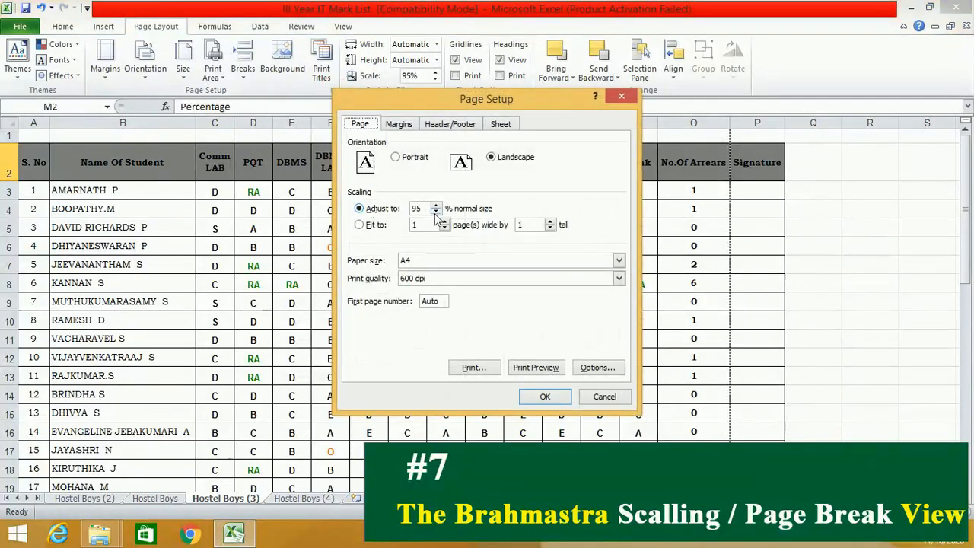
left_click(436, 212)
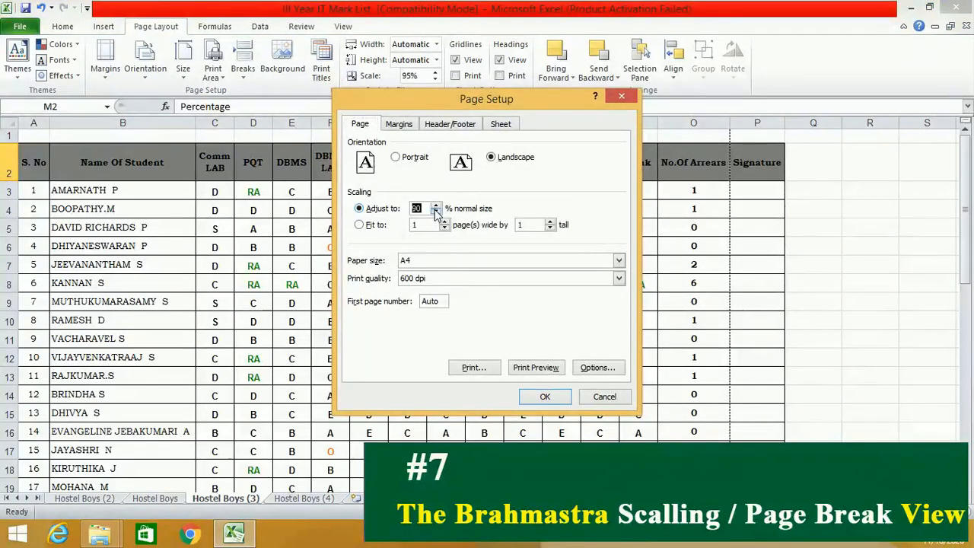
left_click(533, 396)
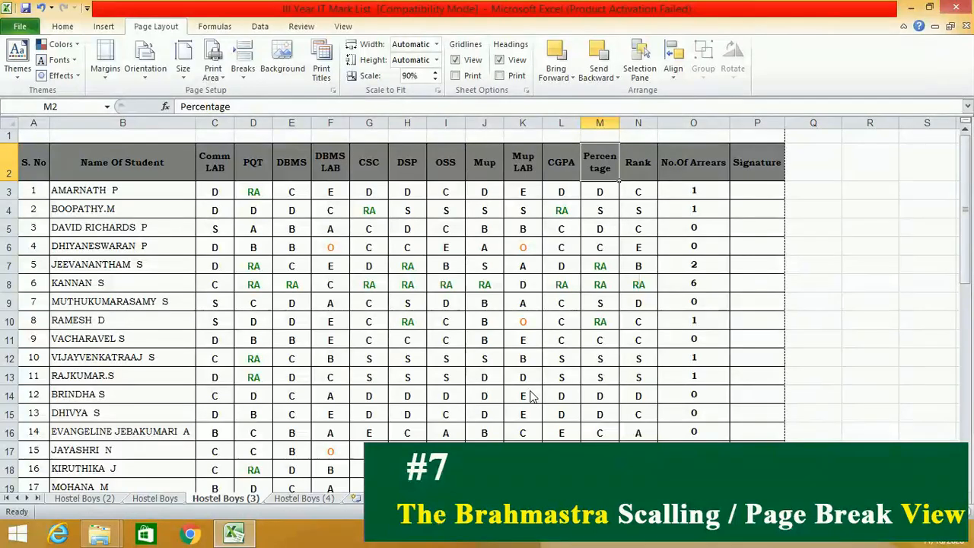
key("ctrl+p")
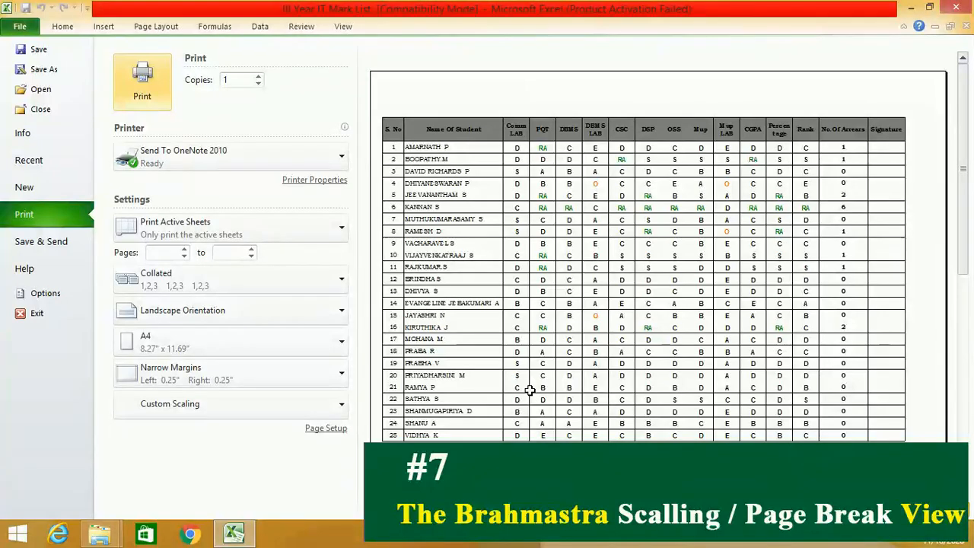
key("Escape")
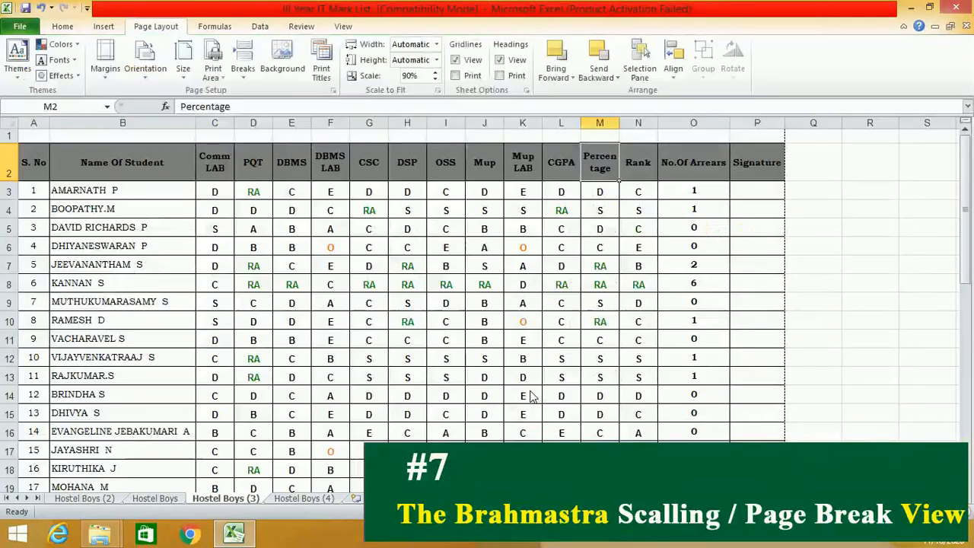
Step: Show the Hostel Boys (4) sheet in Page Break Preview and dismiss the welcome message
left_click(315, 501)
left_click(448, 229)
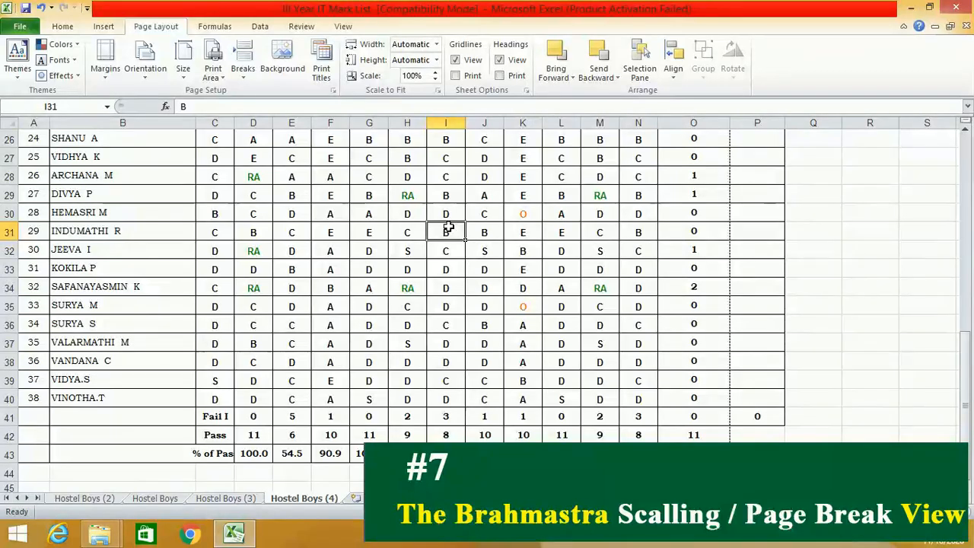
left_click(344, 27)
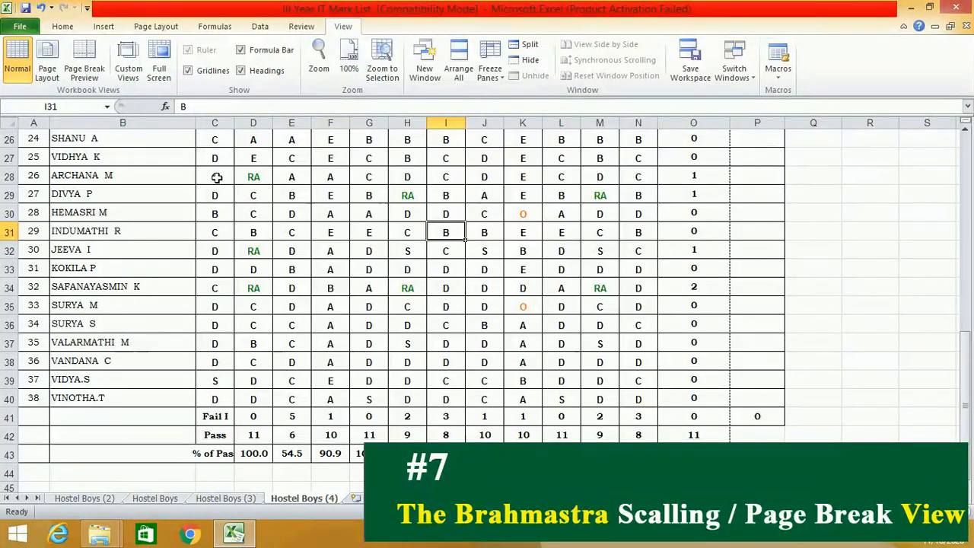
left_click(85, 73)
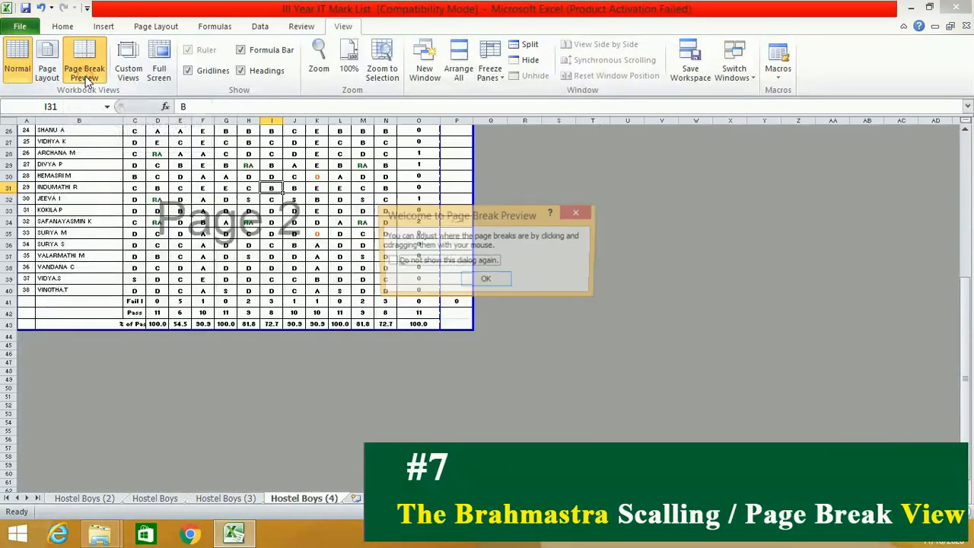
left_click(486, 281)
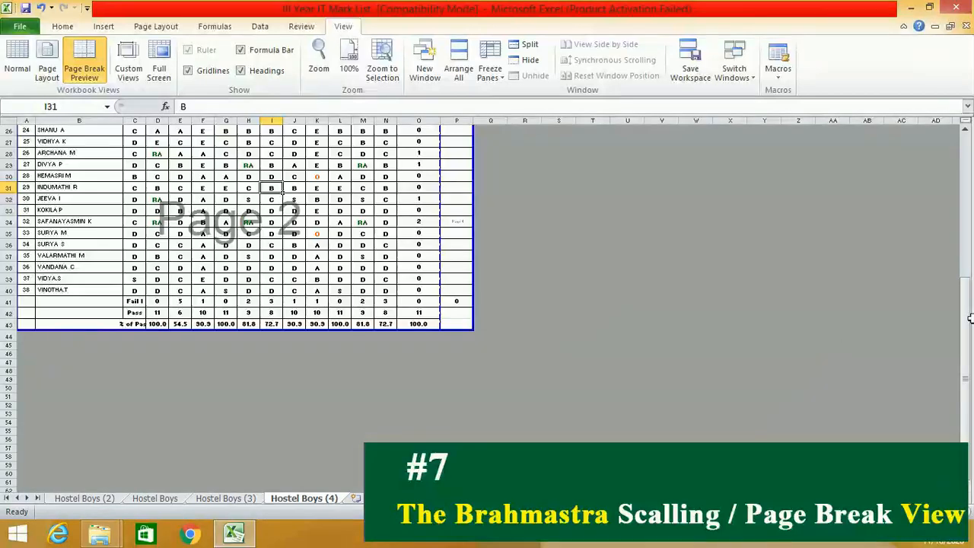
Step: Move the vertical page break past the Signature column to the table's outer edge, and check the print preview from Normal view
left_click_drag(967, 379, 955, 244)
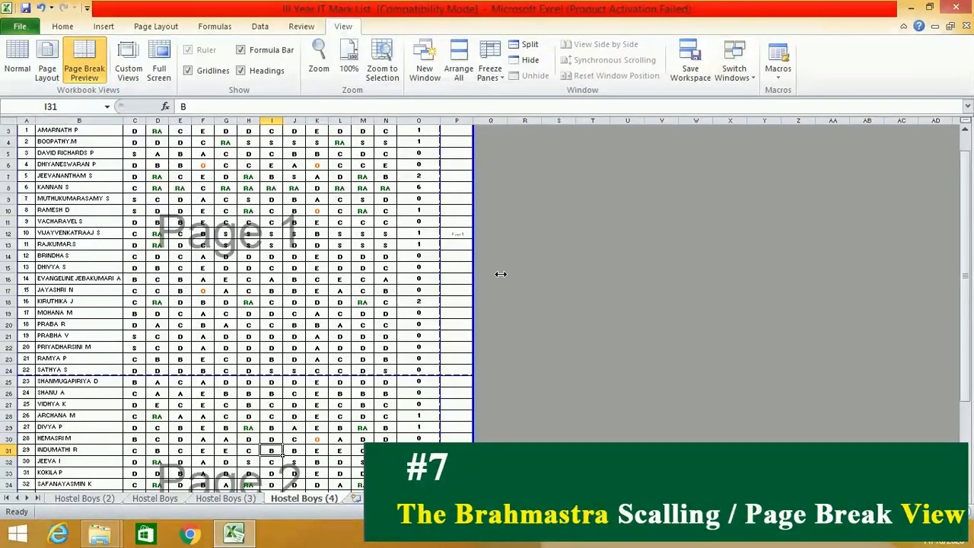
left_click_drag(968, 290, 964, 240)
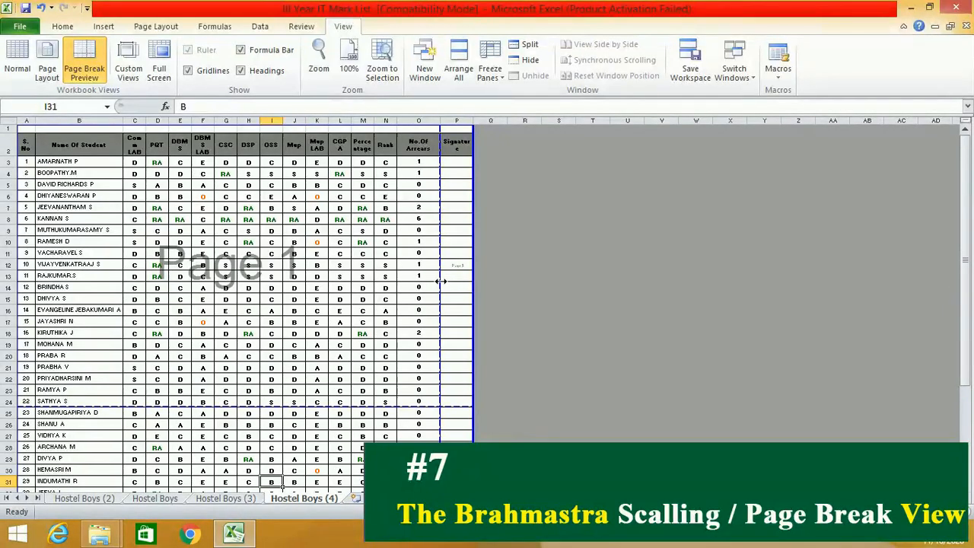
left_click_drag(440, 280, 474, 282)
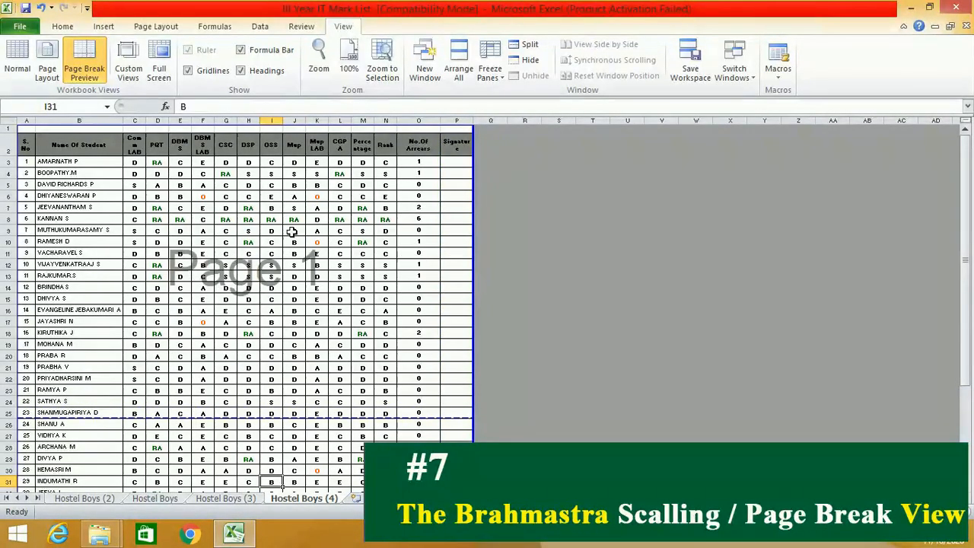
left_click(18, 67)
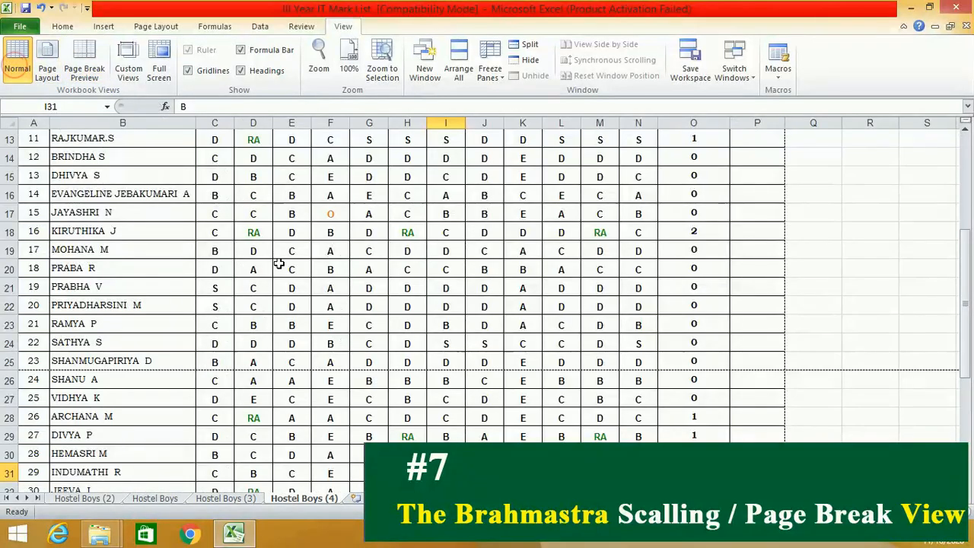
key("ctrl+p")
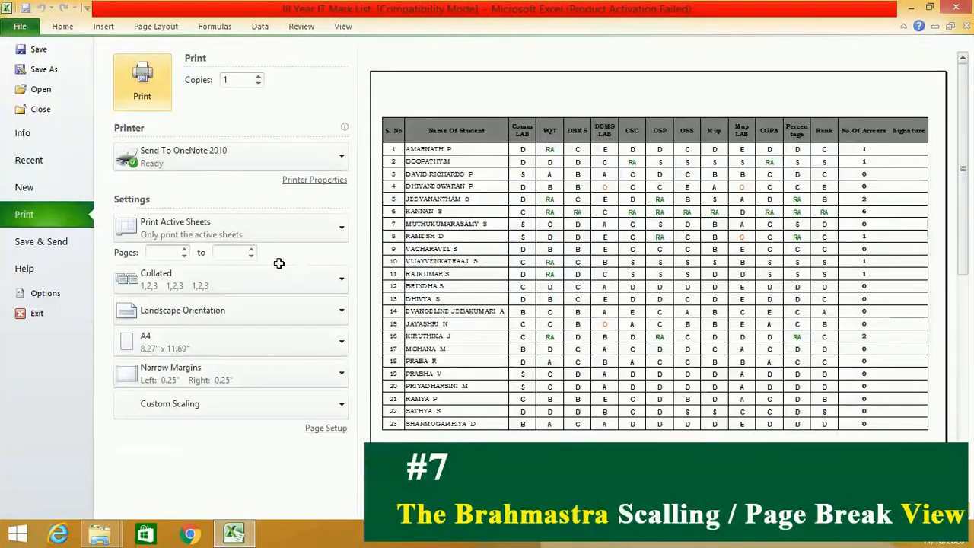